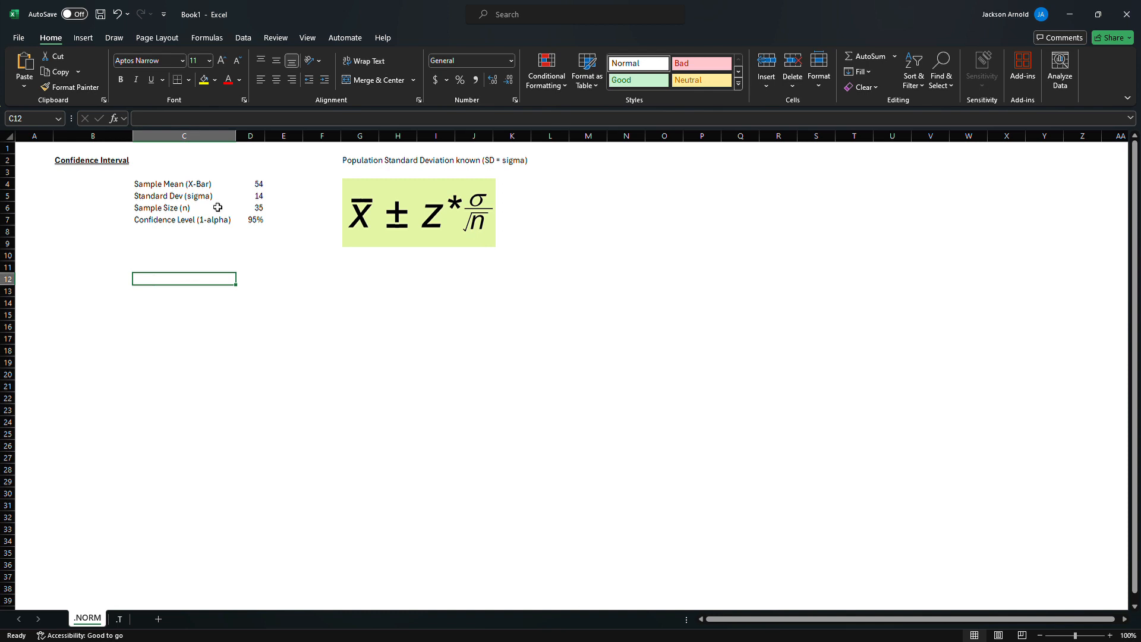
# Calculate the margin of error in C12 with =CONFIDENCE.NORM(1-D7,D5,D6), using the confidence level, standard deviation and sample size.
pyautogui.write('=confid')
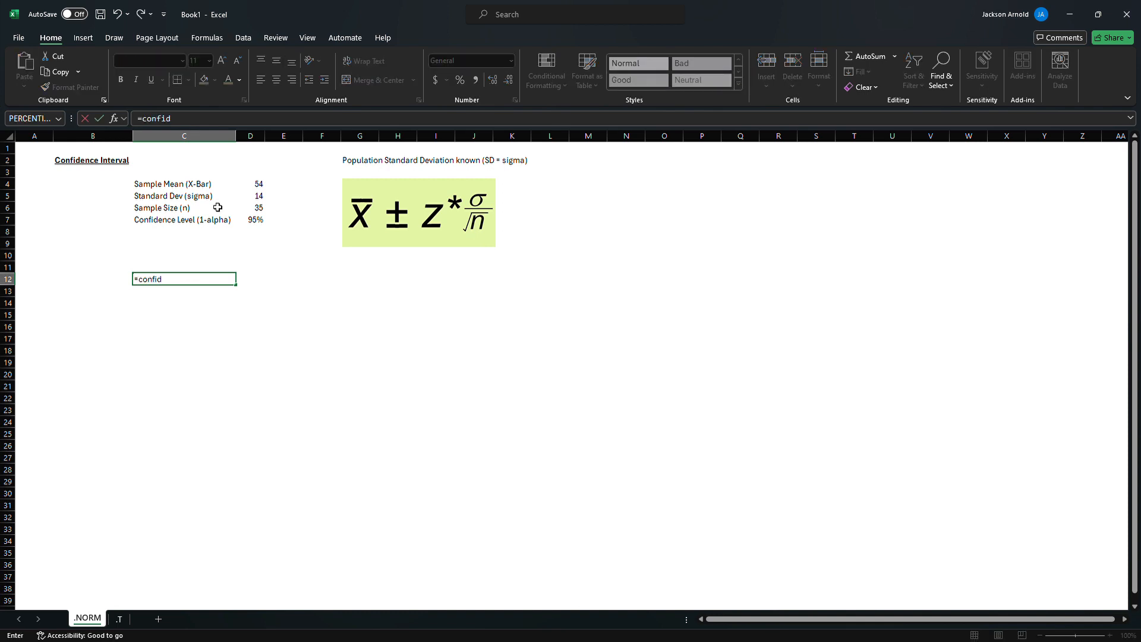
pyautogui.write('ence.norm(')
pyautogui.write('1-')
pyautogui.press('Up')
pyautogui.press('Up')
pyautogui.press('Up')
pyautogui.press('Up')
pyautogui.press('Up')
pyautogui.press('Right')
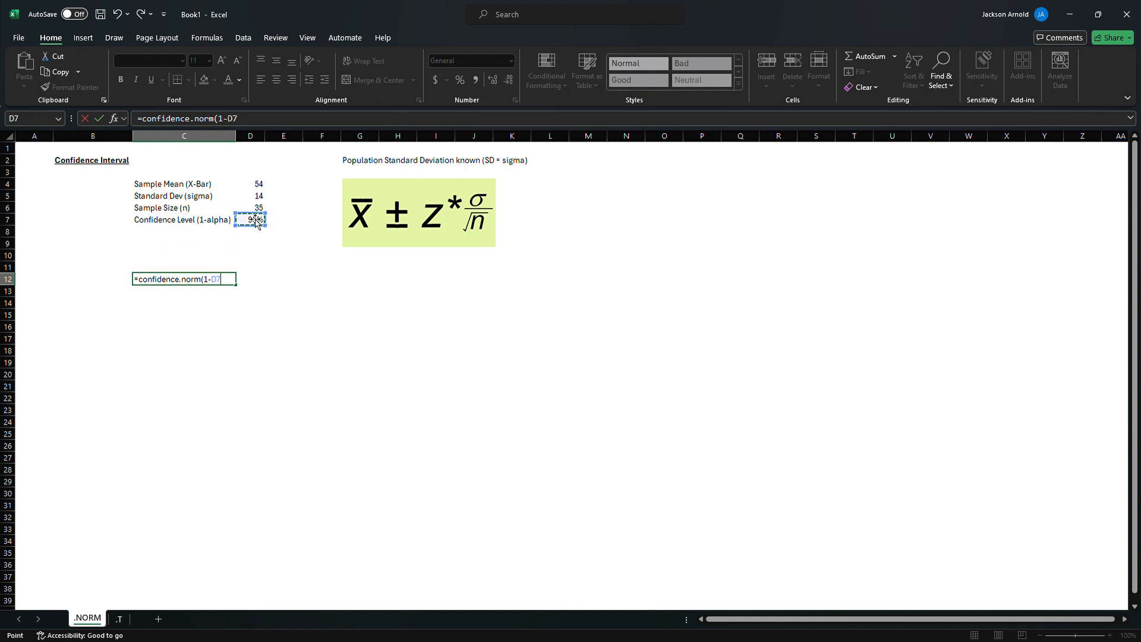
pyautogui.write(',')
pyautogui.click(260, 199)
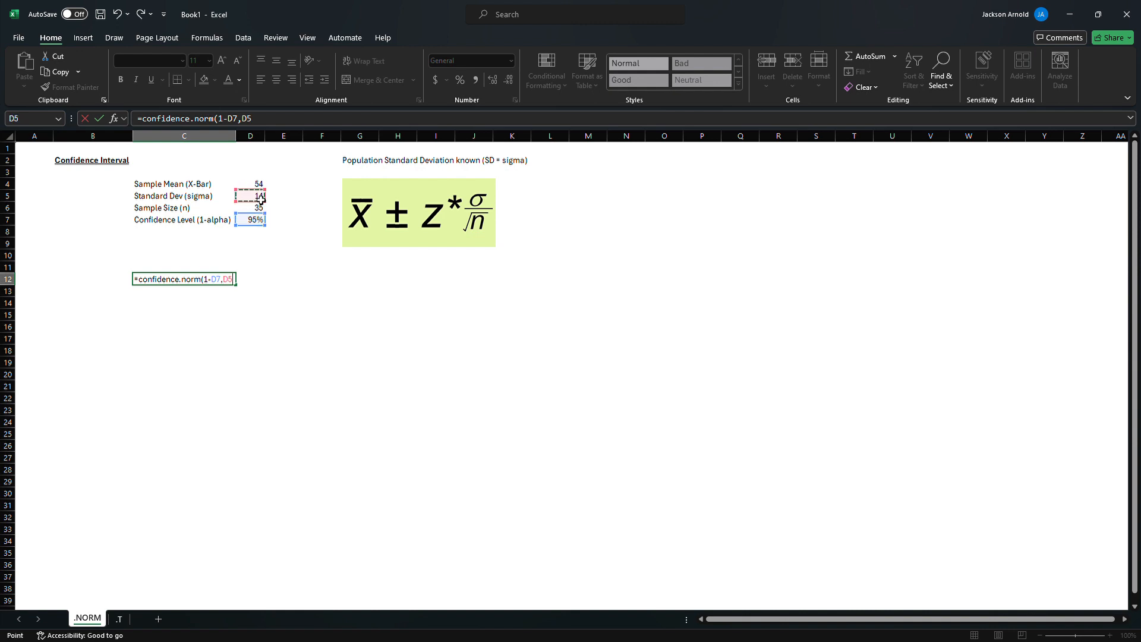
pyautogui.write(',')
pyautogui.click(257, 208)
pyautogui.press('Return')
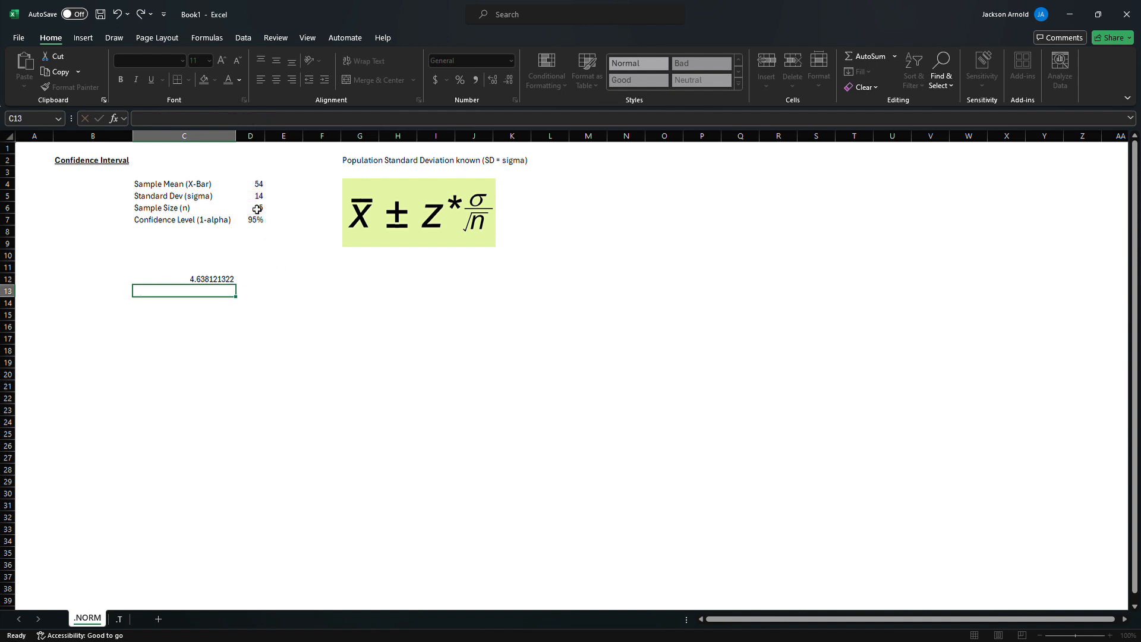
# Label the calculated value by entering "Margin of Error" in B12.
pyautogui.press('Left')
pyautogui.press('Up')
pyautogui.write('Ma')
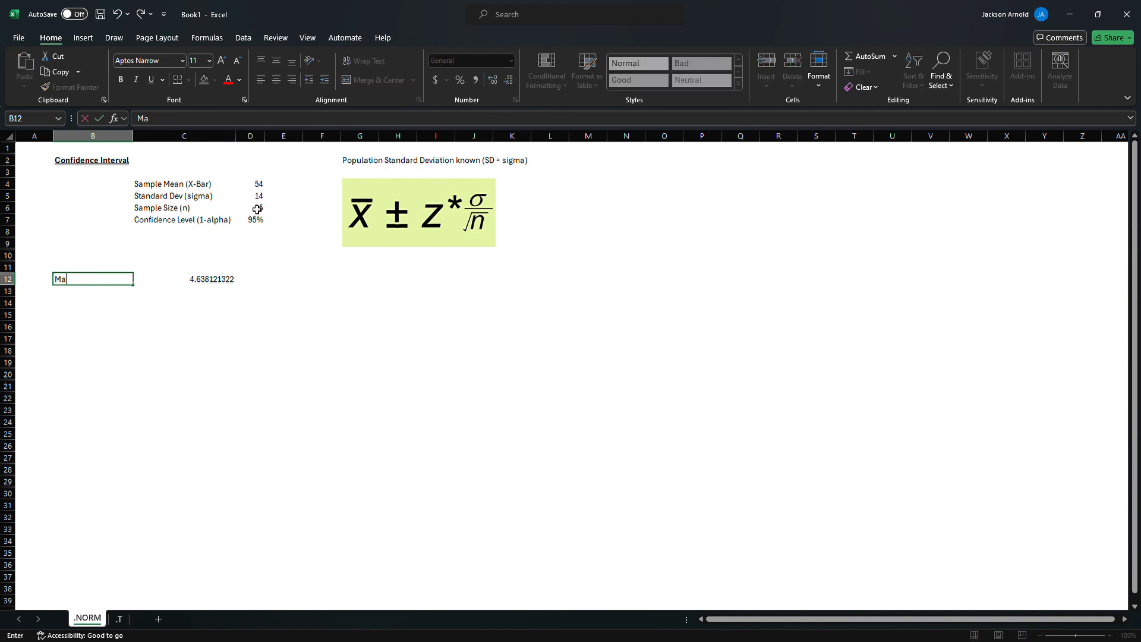
pyautogui.write('rgin of Error')
pyautogui.press('Tab')
# Add a "Lower Limit" label in B13 and calculate it in C13 with =D4-C12.
pyautogui.press('Down')
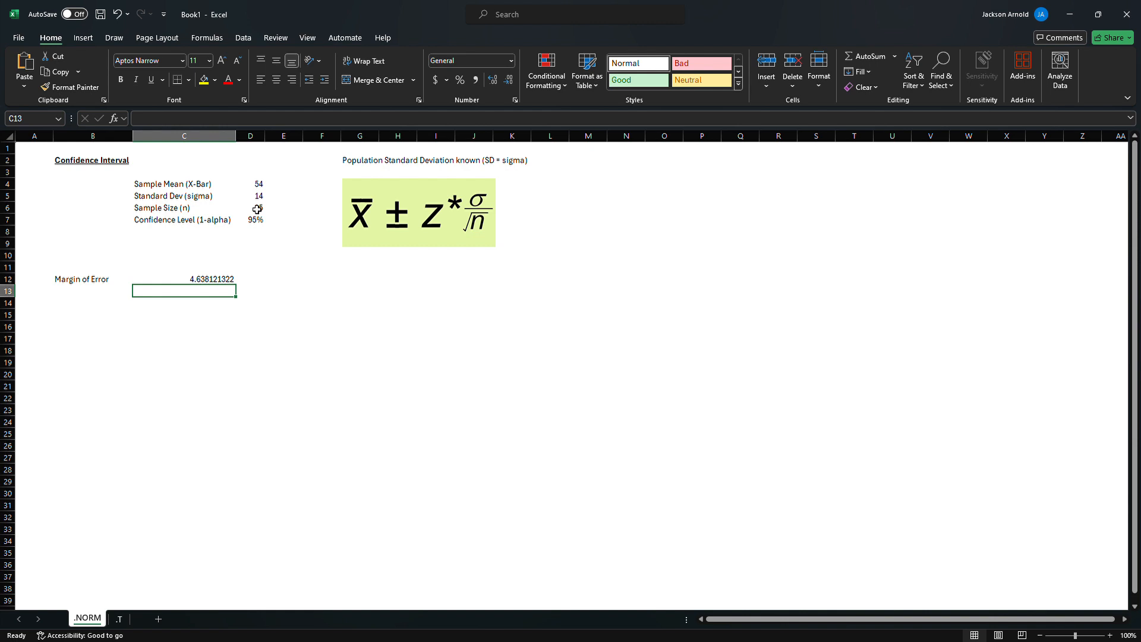
pyautogui.press('Left')
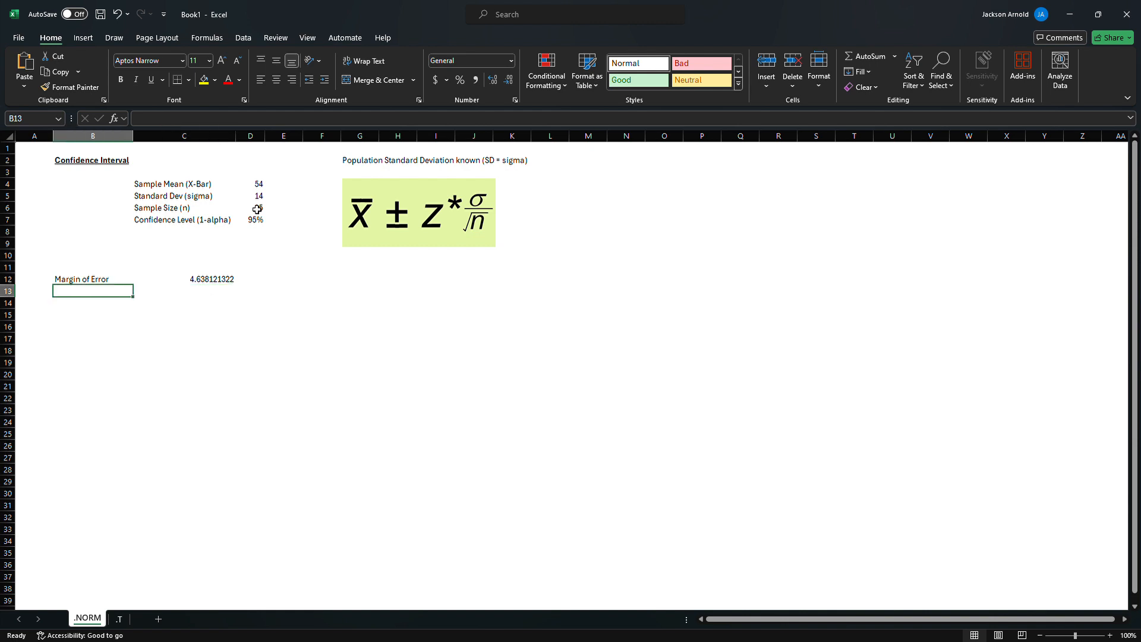
pyautogui.write('Lower Limit')
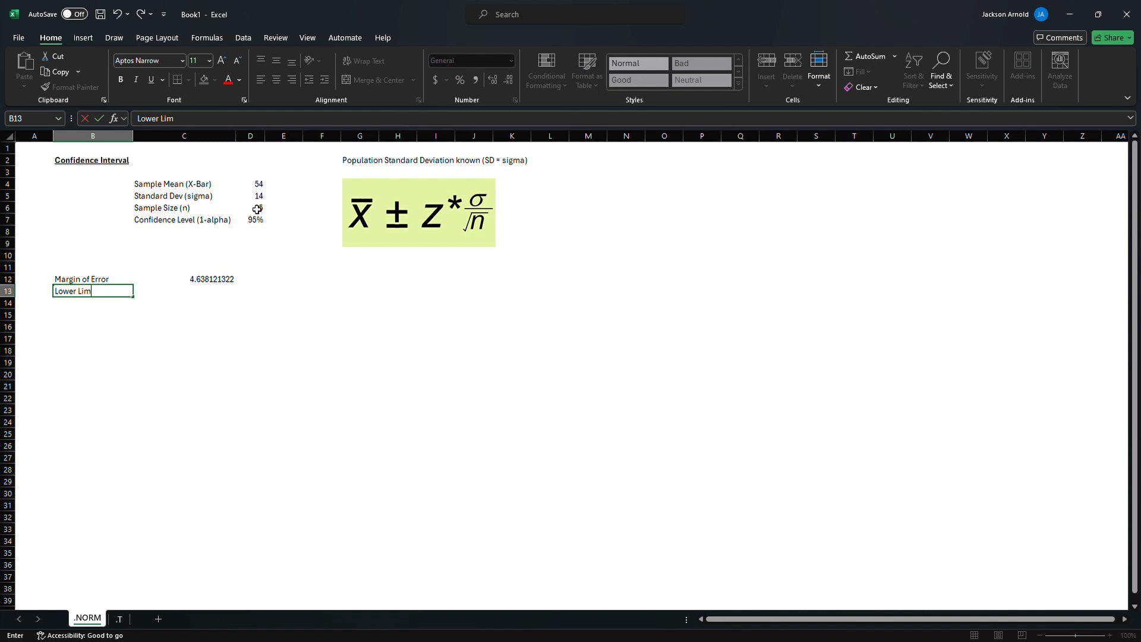
pyautogui.press('Tab')
pyautogui.write('=')
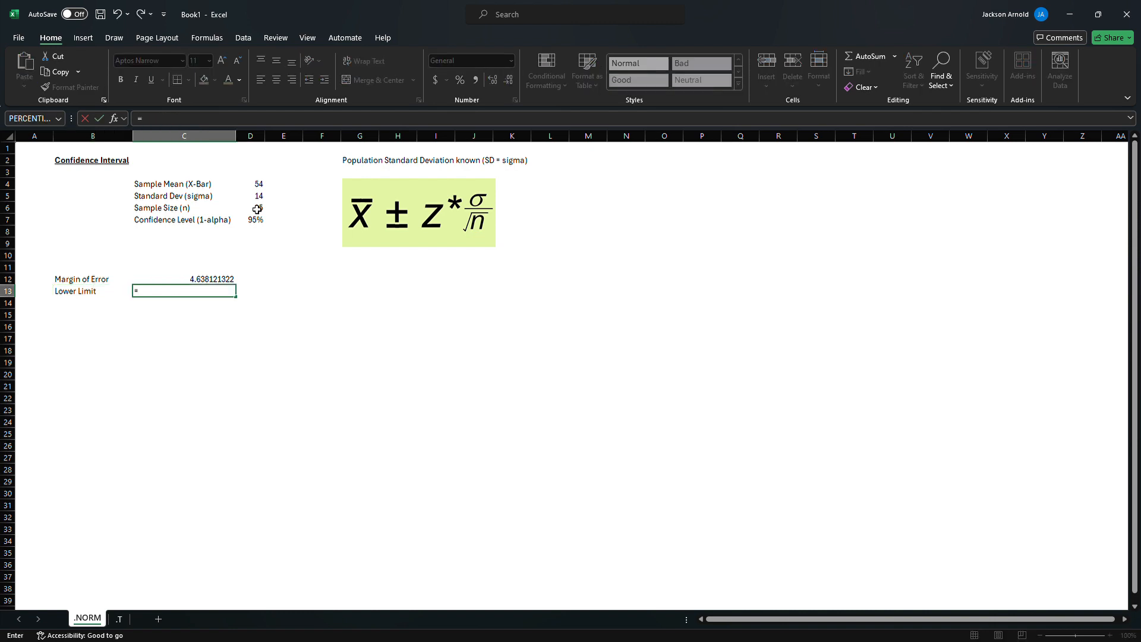
pyautogui.click(264, 186)
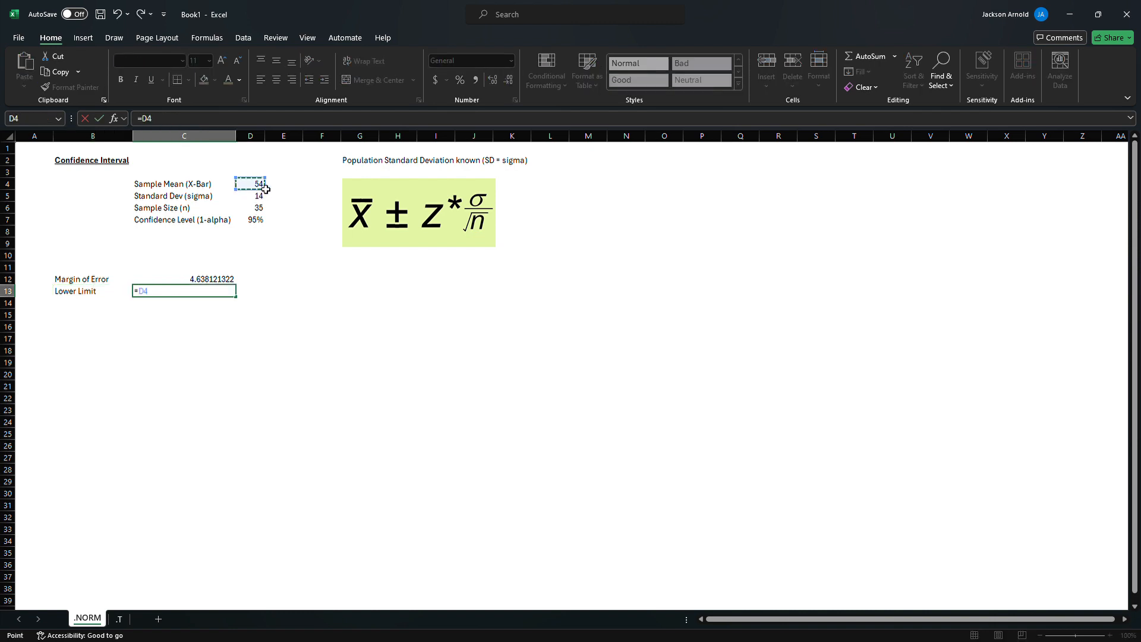
pyautogui.write('-C12')
pyautogui.press('Return')
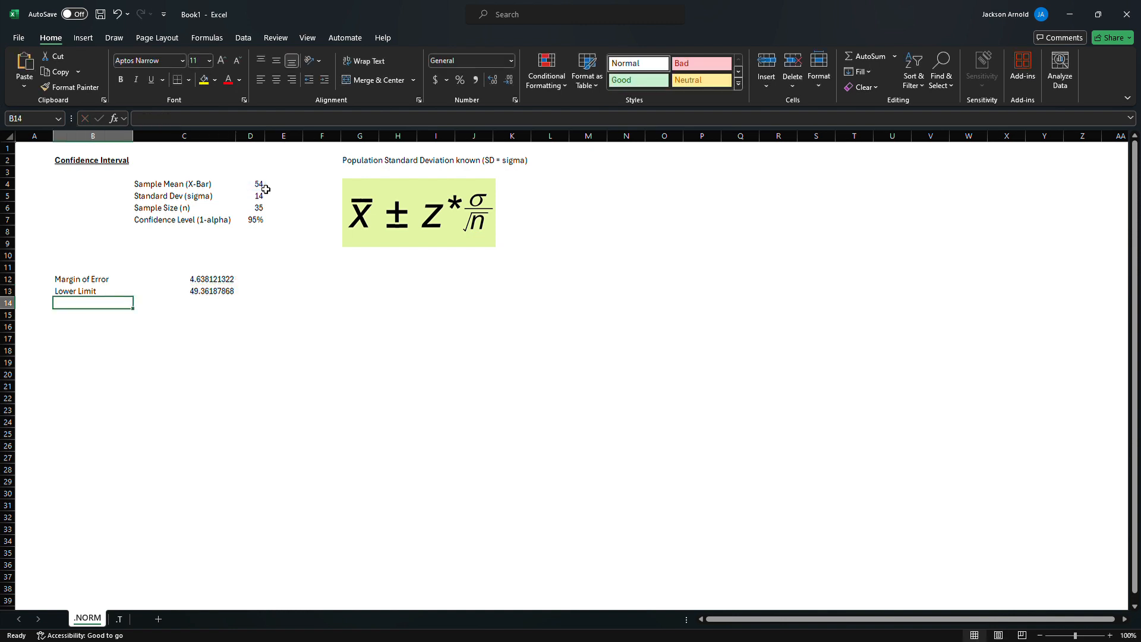
# Add an "Upper Limit" label in B14 and calculate it in C14 with =D4+C12.
pyautogui.write('Upper')
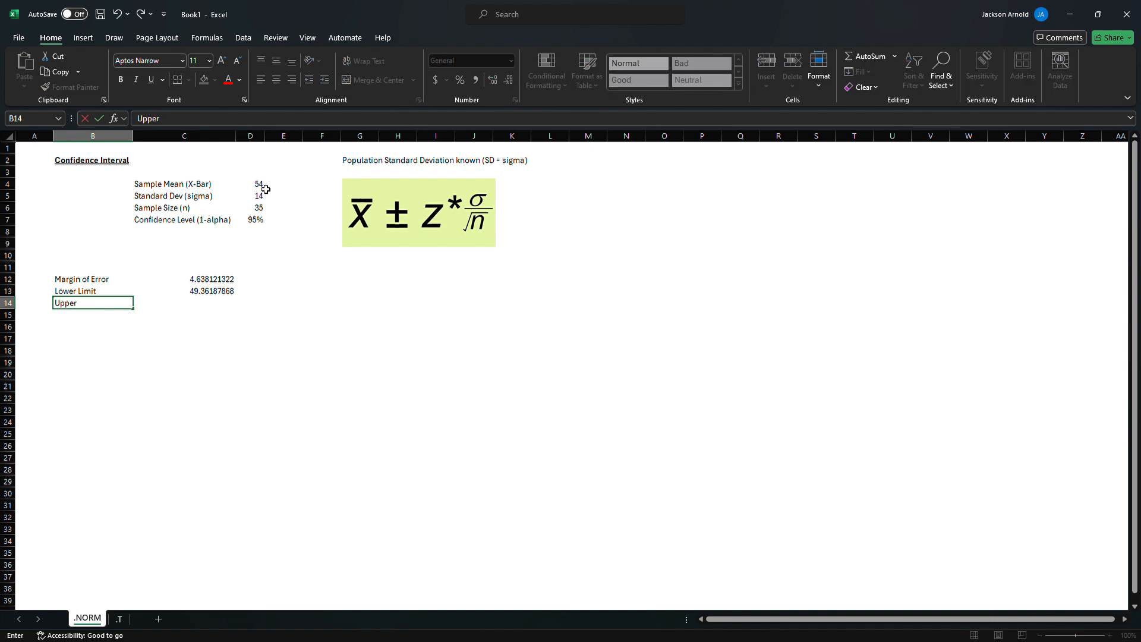
pyautogui.write(' Limit')
pyautogui.press('Tab')
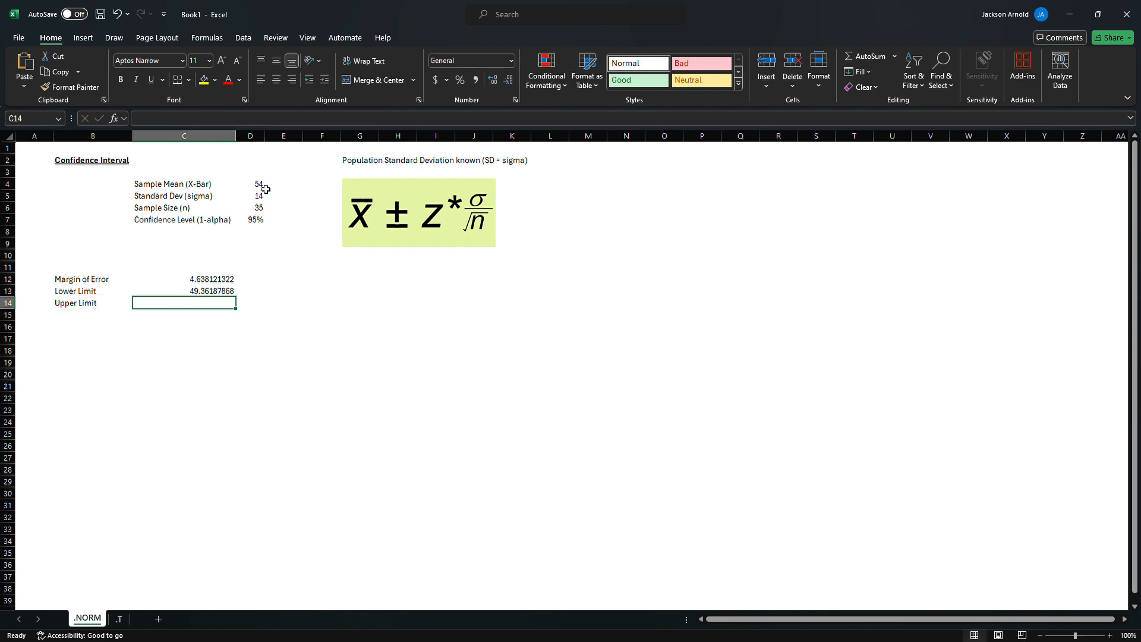
pyautogui.write('=')
pyautogui.press('Up')
pyautogui.press('Up')
pyautogui.press('Up')
pyautogui.press('Up')
pyautogui.press('Up')
pyautogui.press('Up')
pyautogui.press('Up')
pyautogui.press('Up')
pyautogui.press('Up')
pyautogui.press('Up')
pyautogui.press('Up')
pyautogui.press('Right')
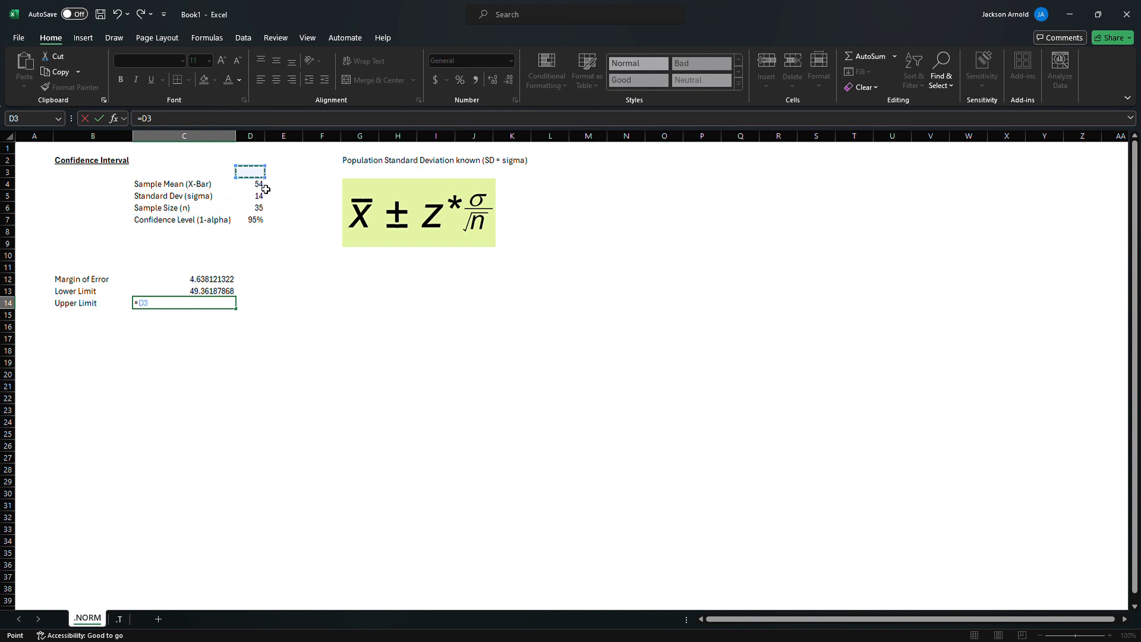
pyautogui.press('Down')
pyautogui.write('+')
pyautogui.press('Up')
pyautogui.press('Up')
pyautogui.press('Return')
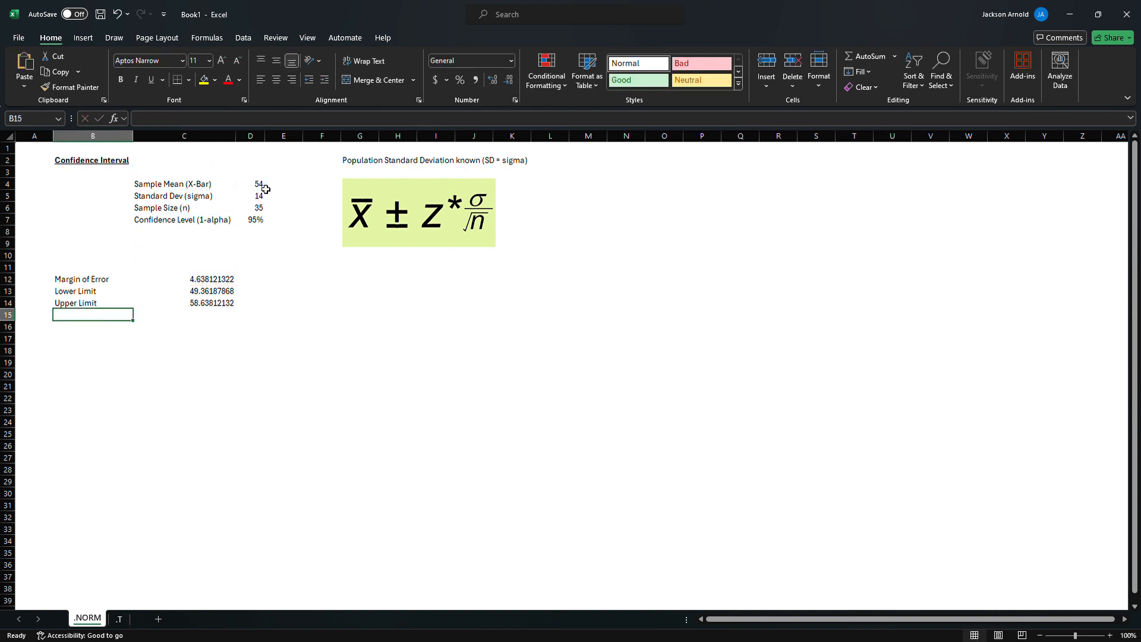
# Reduce the margin of error and both limits in C12:C14 to two displayed decimal places.
pyautogui.press('Right')
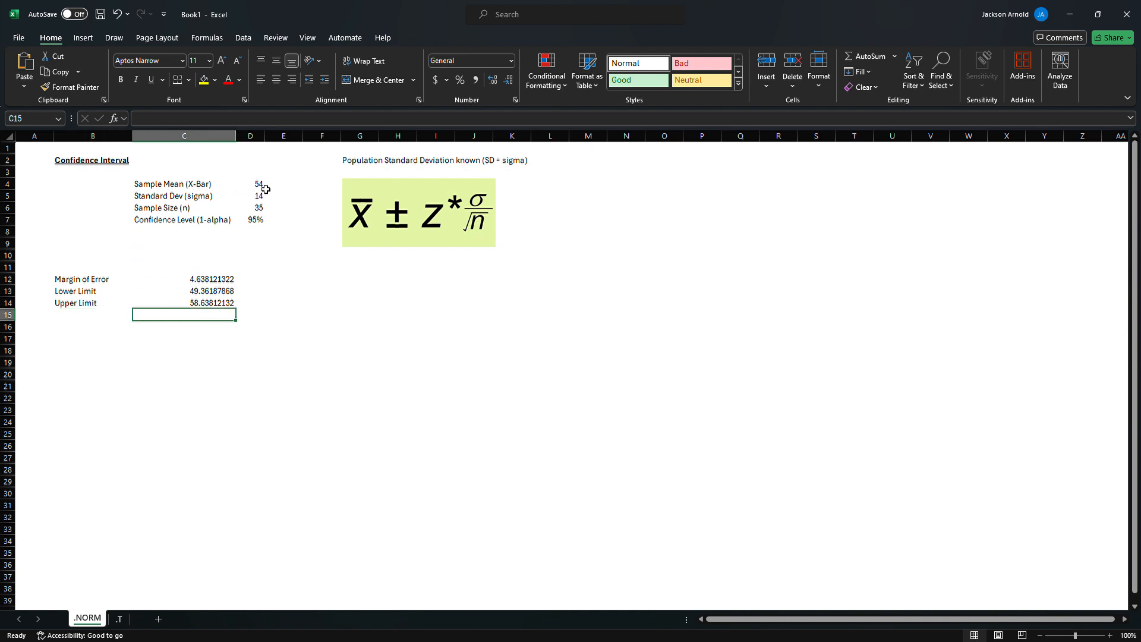
pyautogui.press('Up')
pyautogui.hotkey('shift', 'Up')
pyautogui.hotkey('shift', 'Up')
pyautogui.hotkey('shift', 'Up')
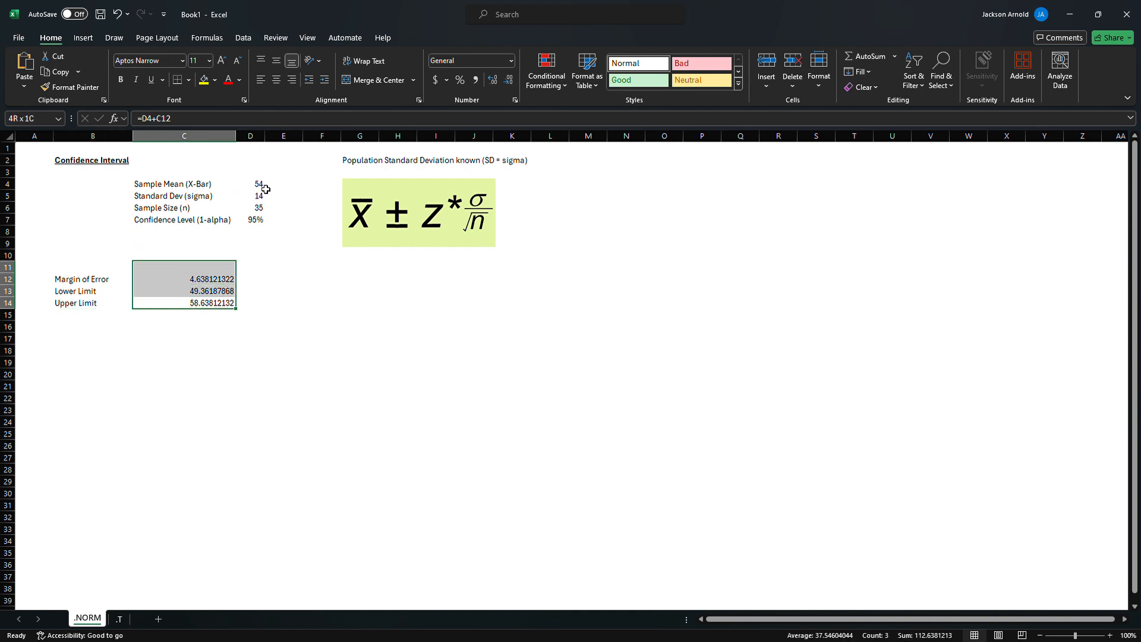
pyautogui.hotkey('shift', 'Down')
pyautogui.press('alt')
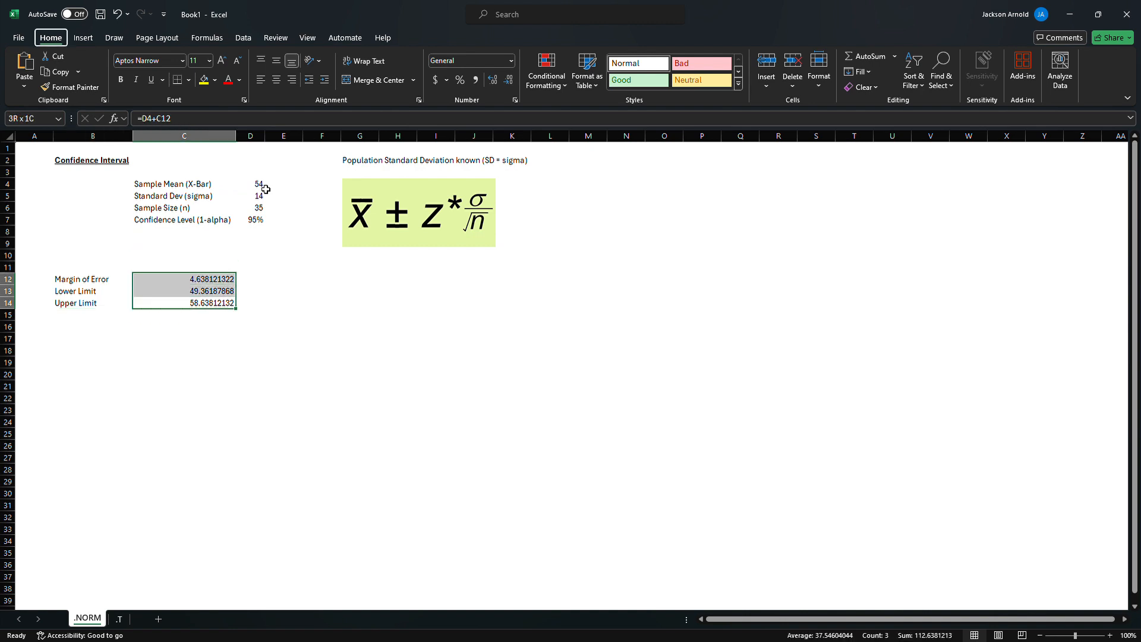
pyautogui.press('h')
pyautogui.press('0')
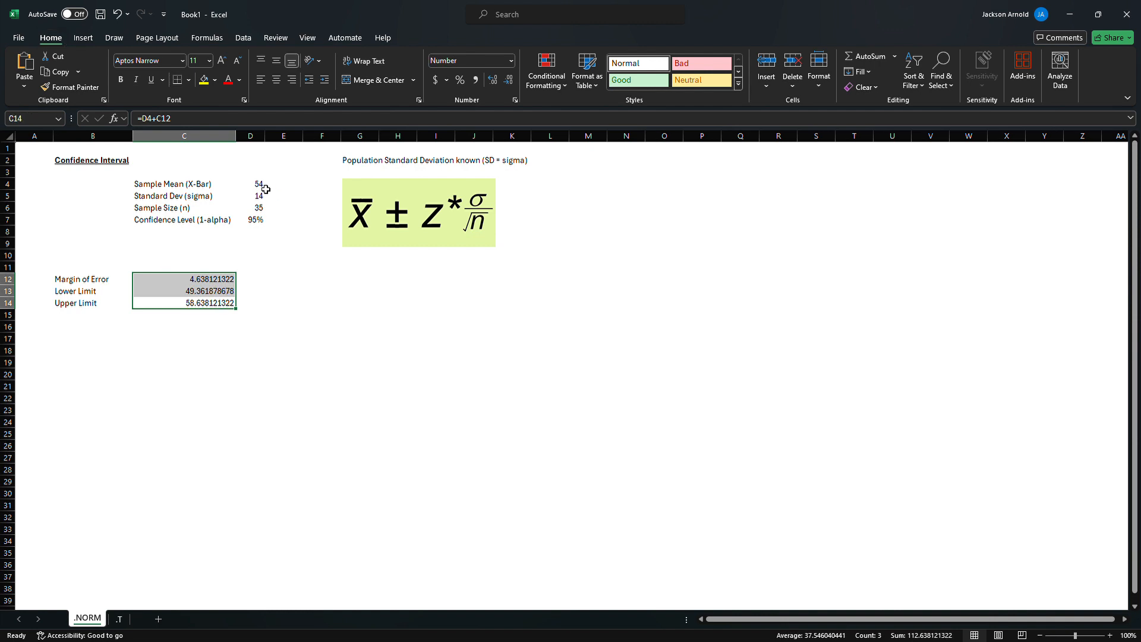
pyautogui.click(509, 79)
pyautogui.click(508, 80)
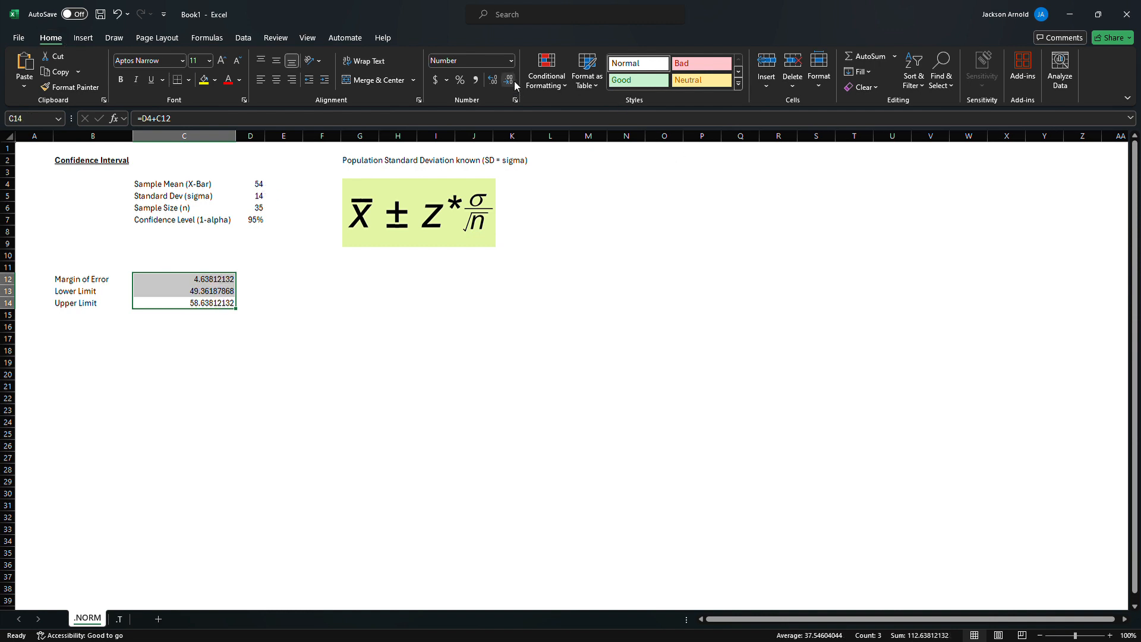
pyautogui.click(508, 79)
pyautogui.click(513, 83)
pyautogui.click(513, 83)
pyautogui.click(513, 83)
pyautogui.click(513, 83)
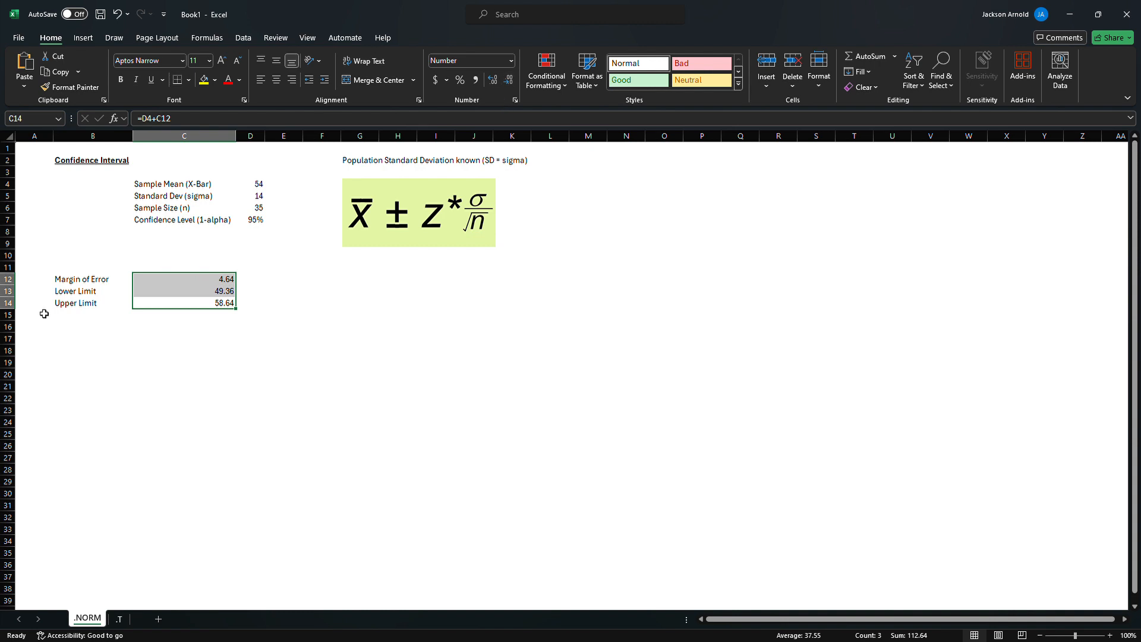
# Enter the confidence interval in B16 as static text [49.36,58.64].
pyautogui.click(106, 326)
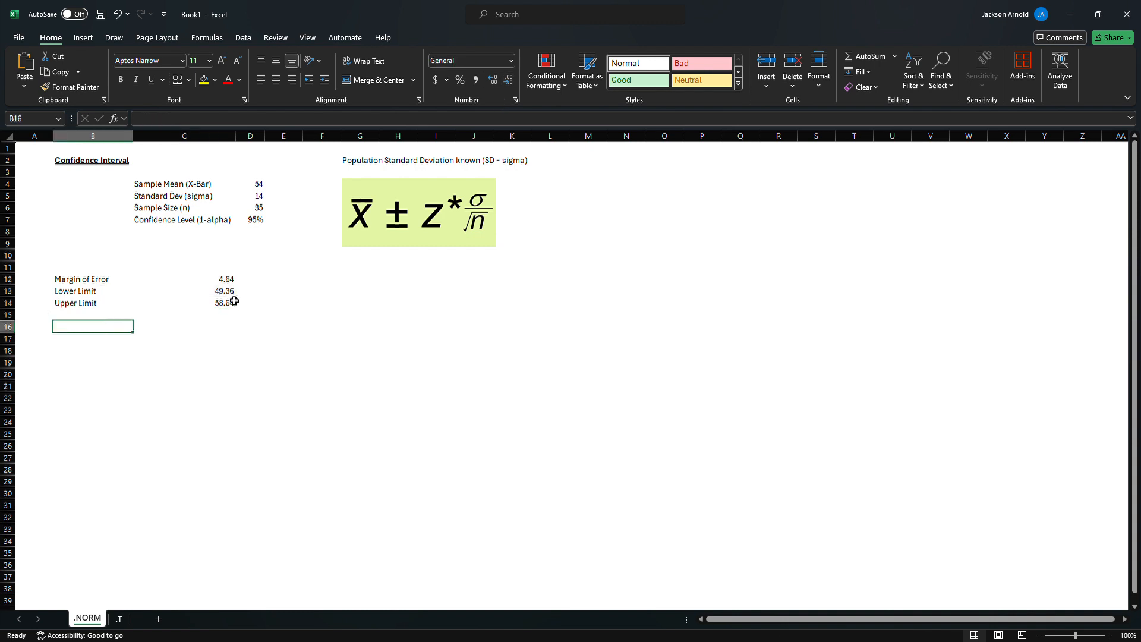
pyautogui.write('[')
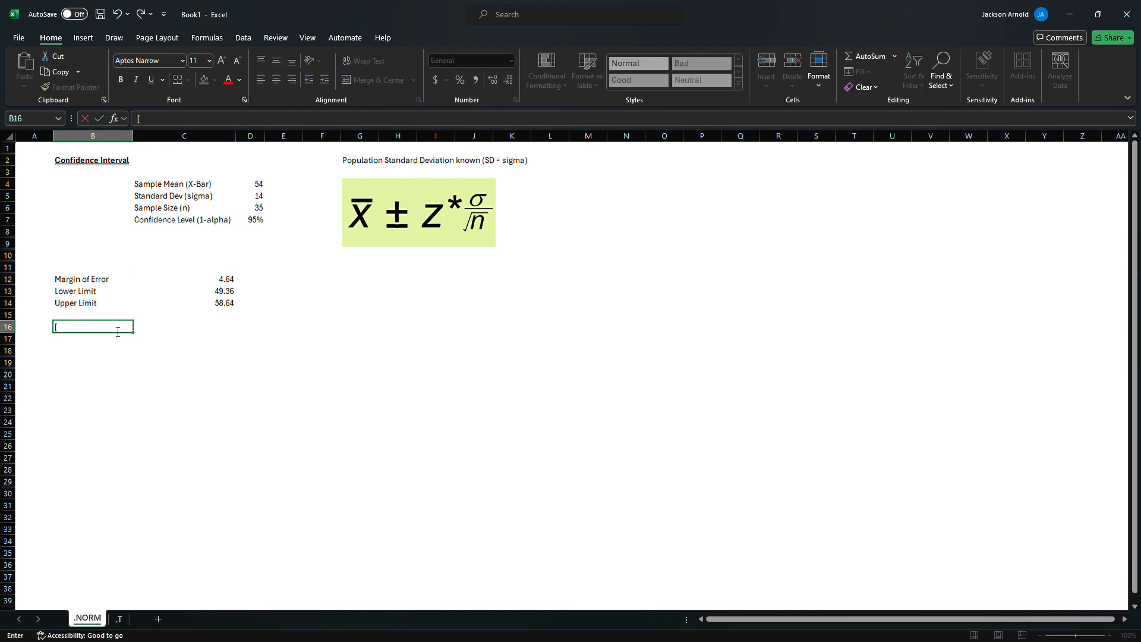
pyautogui.write('49.36,58.64')
pyautogui.press('Return')
# Set the sample size in D6 to 100.
pyautogui.press('Right')
pyautogui.press('Right')
pyautogui.press('Up')
pyautogui.press('Up')
pyautogui.press('Up')
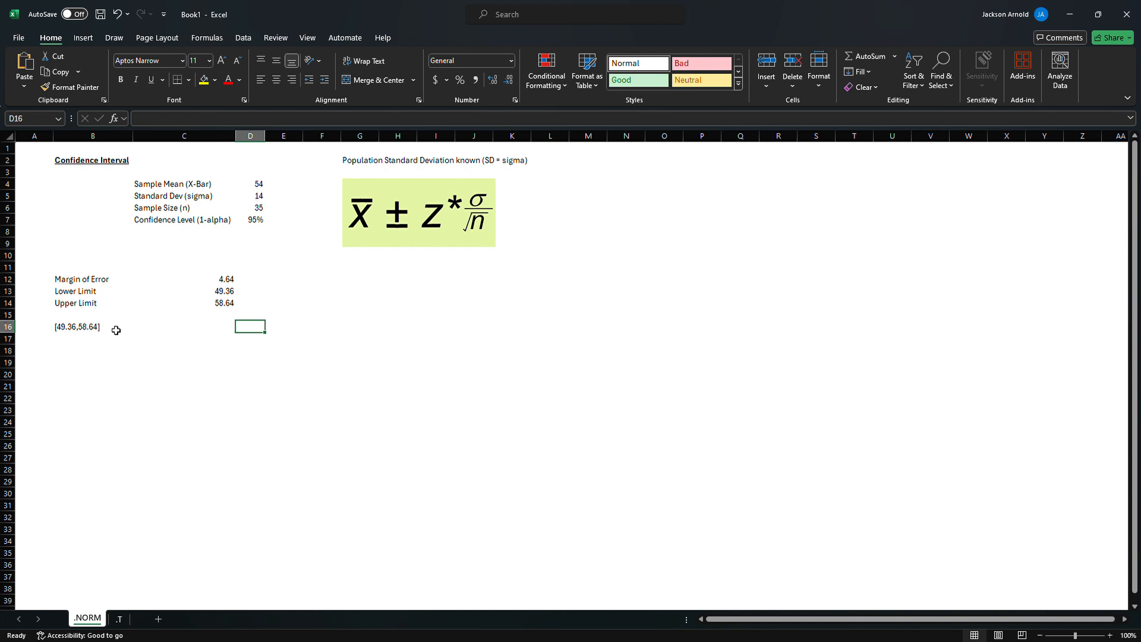
pyautogui.press('Up')
pyautogui.press('Up')
pyautogui.press('Up')
pyautogui.press('Up')
pyautogui.press('Up')
pyautogui.press('Up')
pyautogui.press('Up')
pyautogui.press('Up')
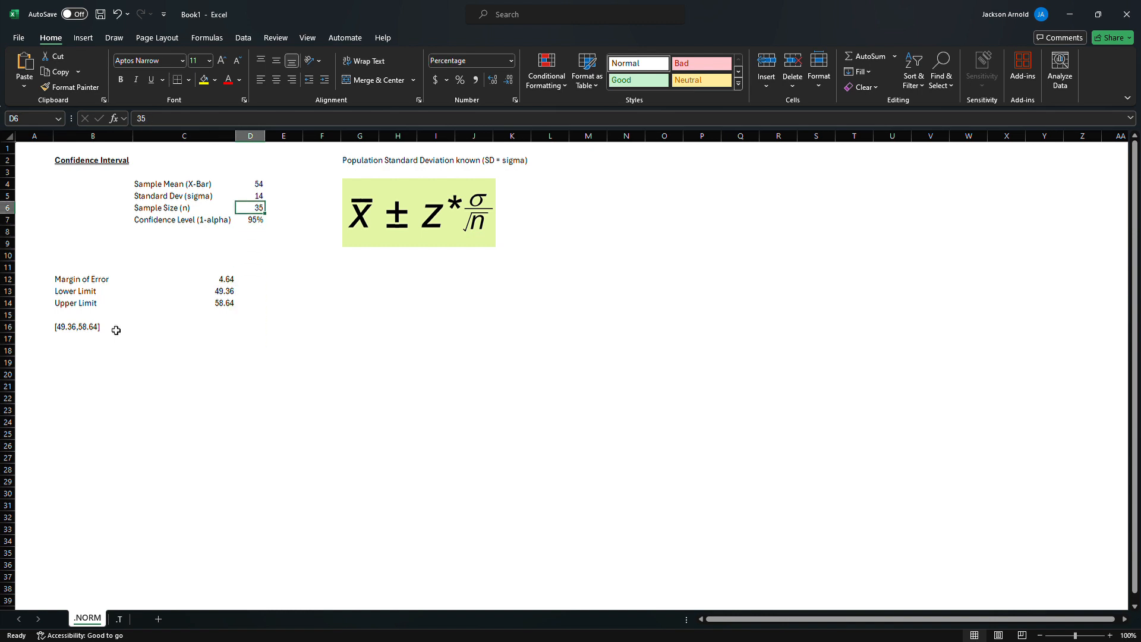
pyautogui.write('100')
pyautogui.press('Return')
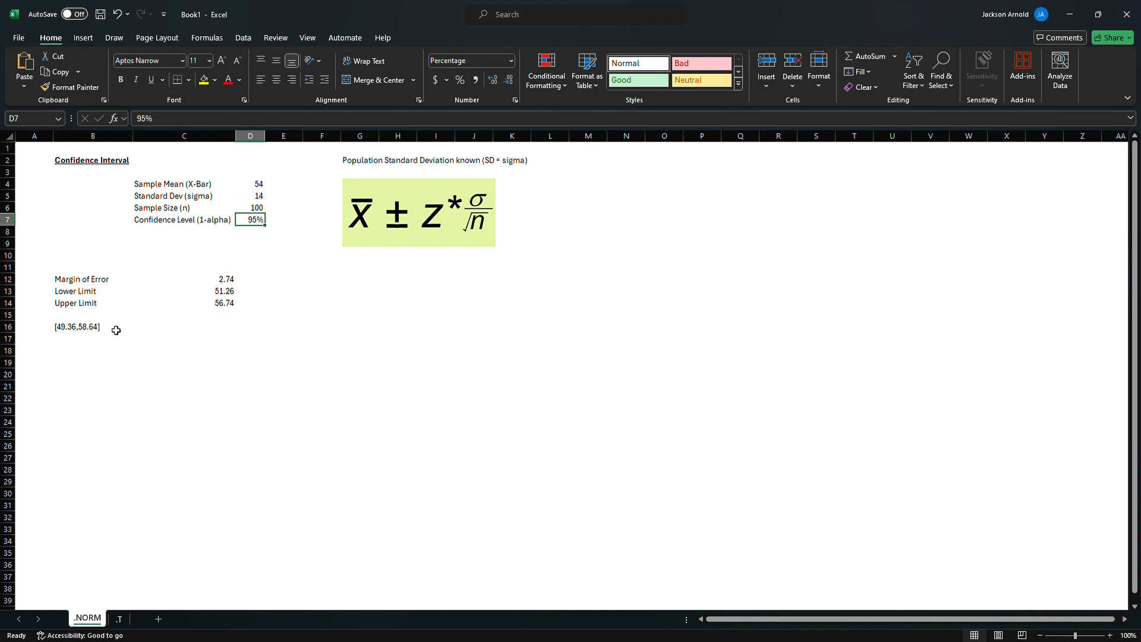
# Clear the static confidence interval text from B16.
pyautogui.click(97, 330)
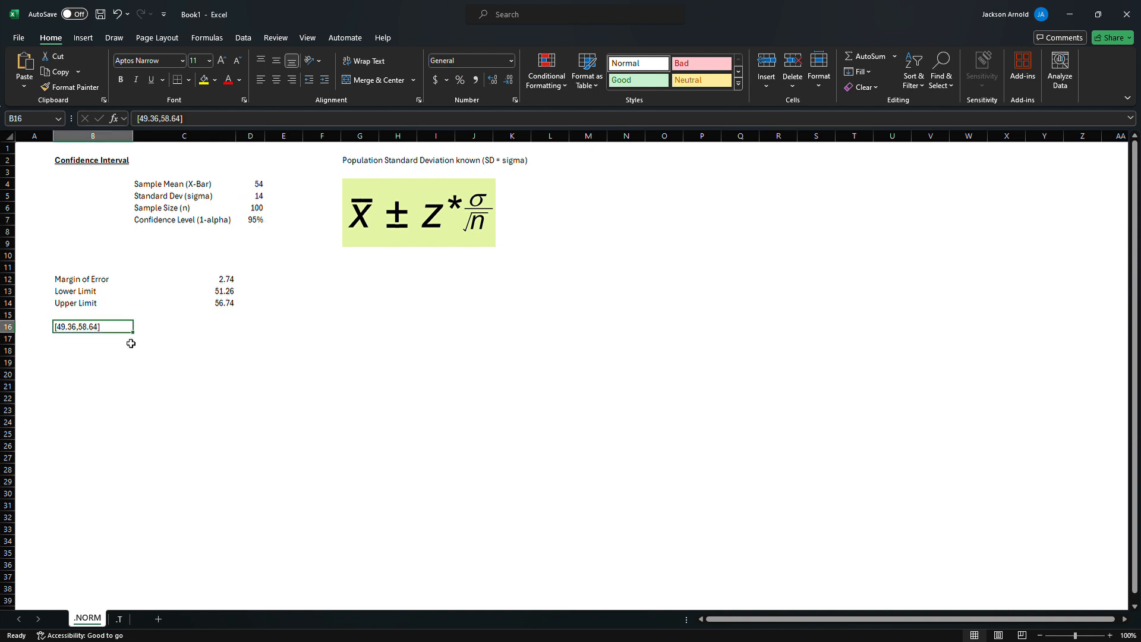
pyautogui.press('BackSpace')
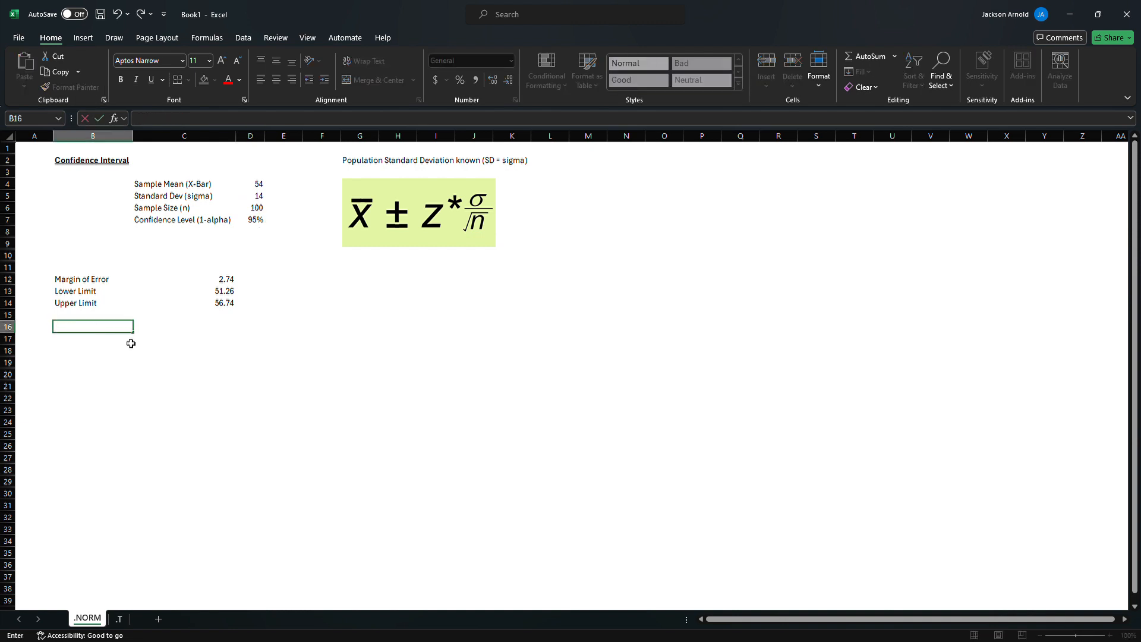
pyautogui.press('Return')
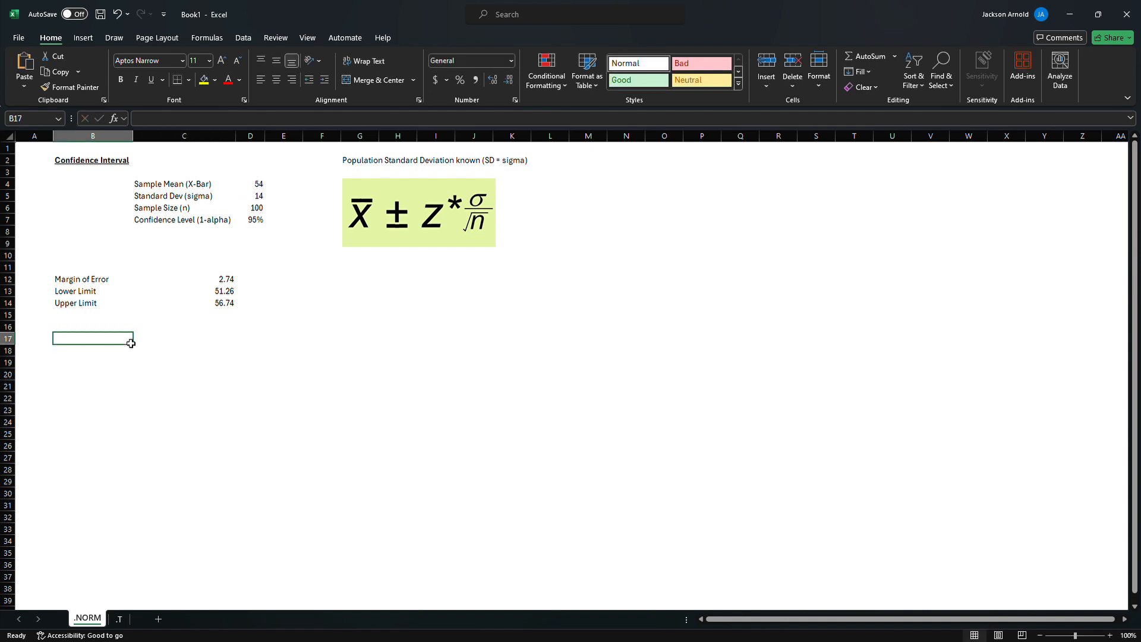
# Build a dynamic confidence interval text in B17 with the formula ="[" & D4-C12 & " , " & D4+C12 & "]".
pyautogui.write('="')
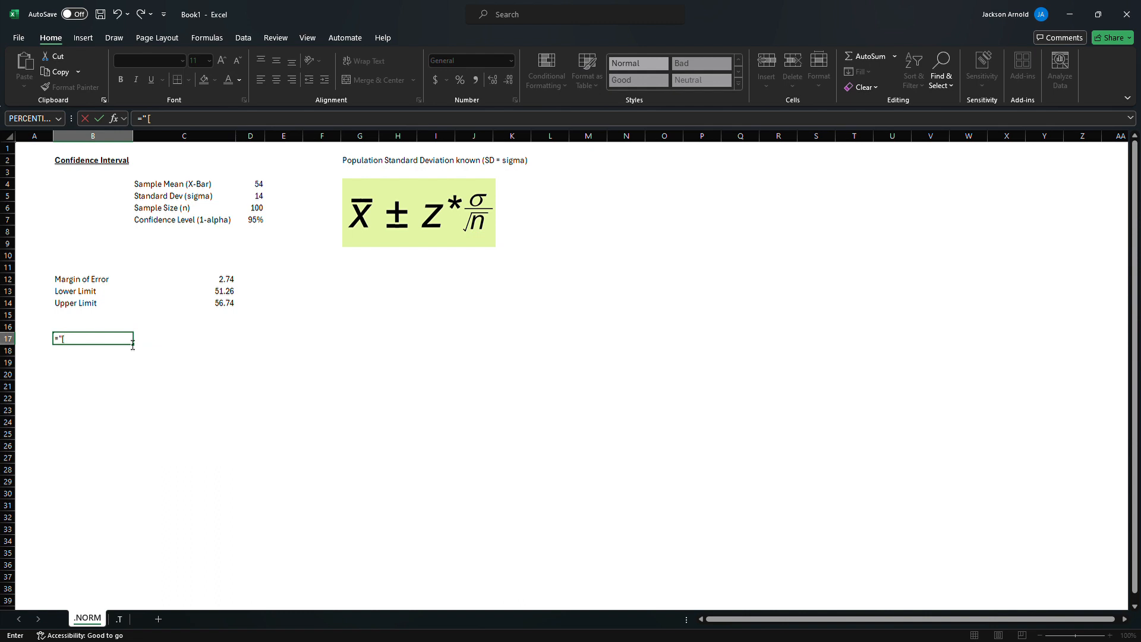
pyautogui.write('[" &')
pyautogui.click(259, 185)
pyautogui.write('-')
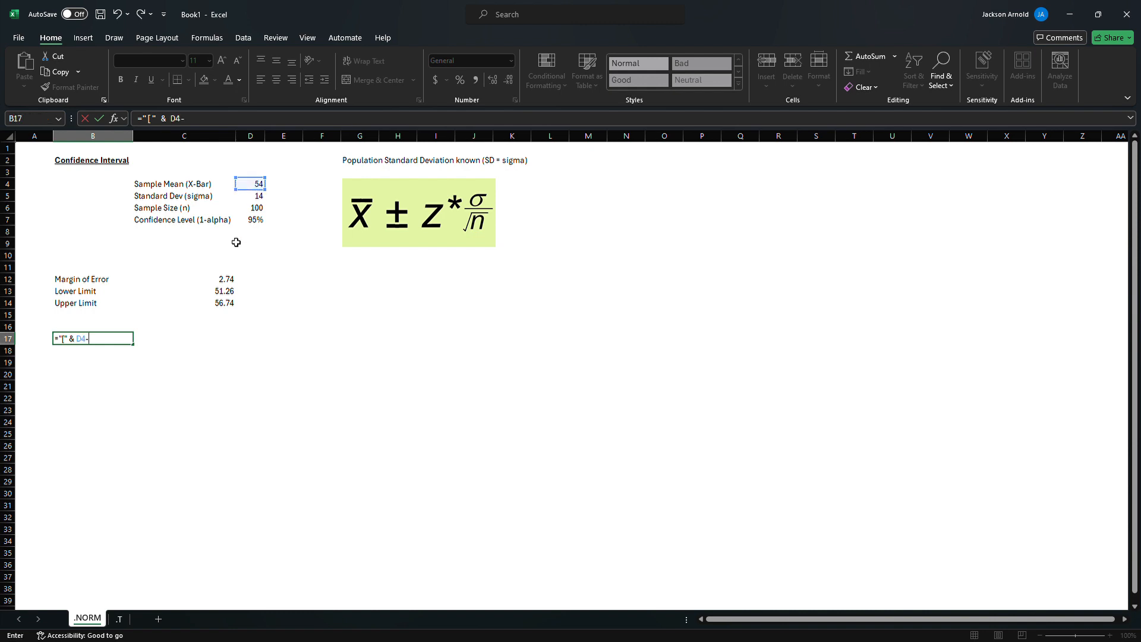
pyautogui.click(226, 280)
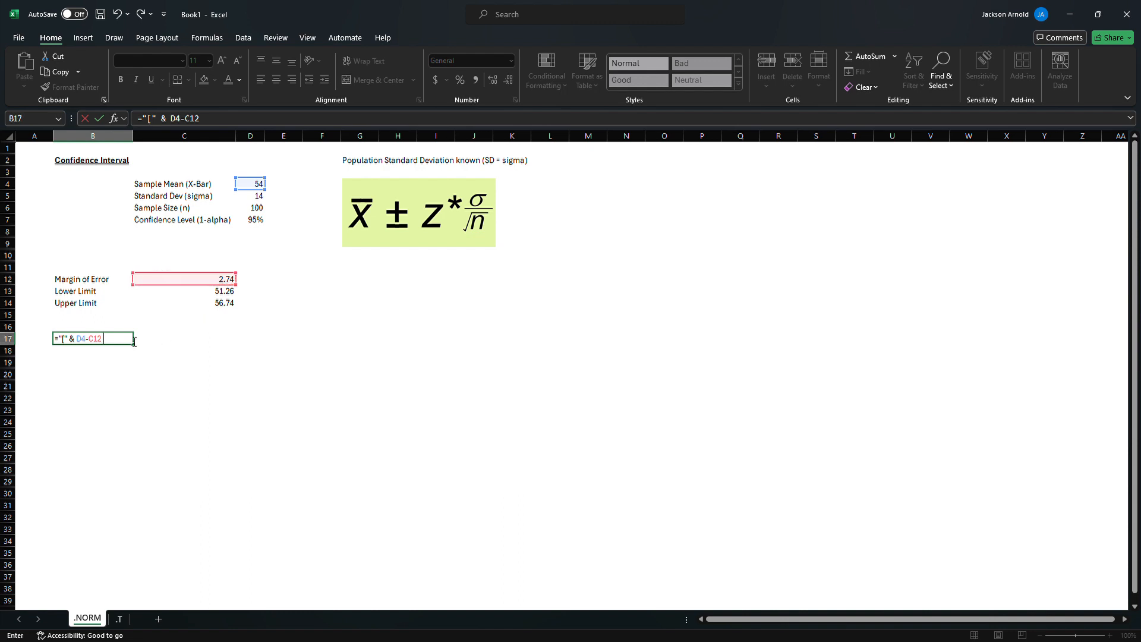
pyautogui.write('& ",')
pyautogui.press('BackSpace')
pyautogui.write(', " &')
pyautogui.click(256, 189)
pyautogui.write('+')
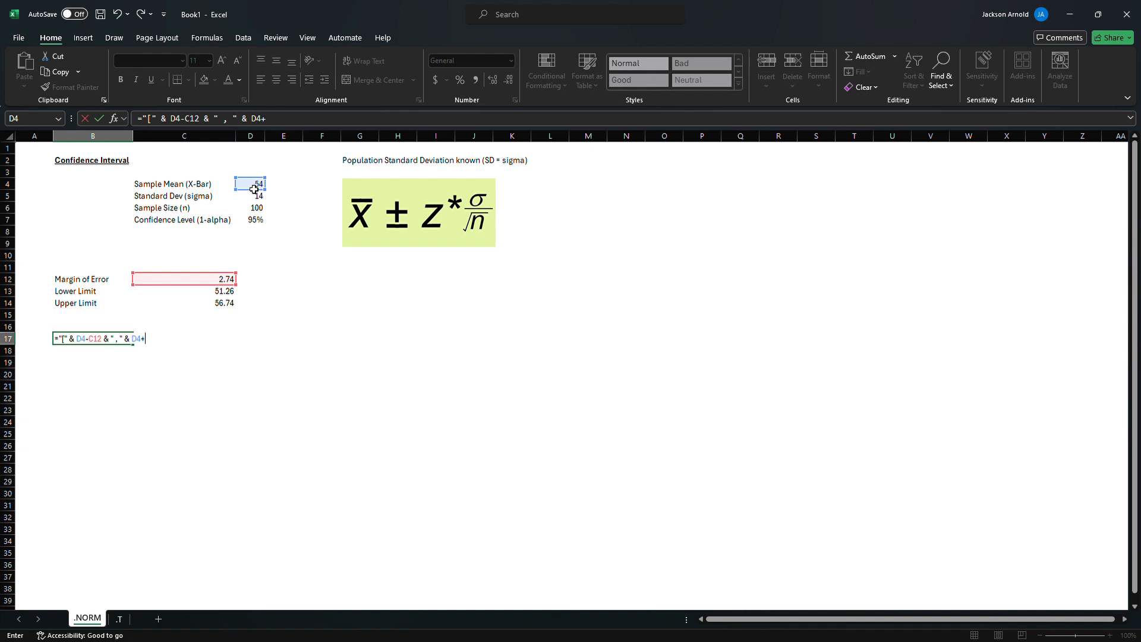
pyautogui.click(214, 282)
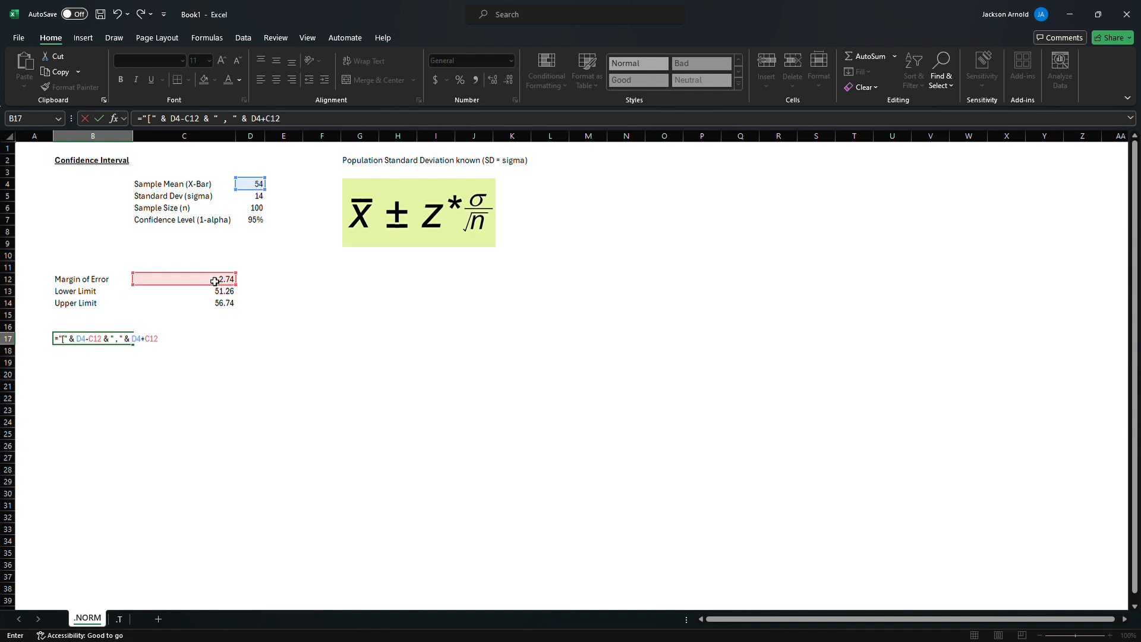
pyautogui.write('&')
pyautogui.press('Return')
pyautogui.press('Up')
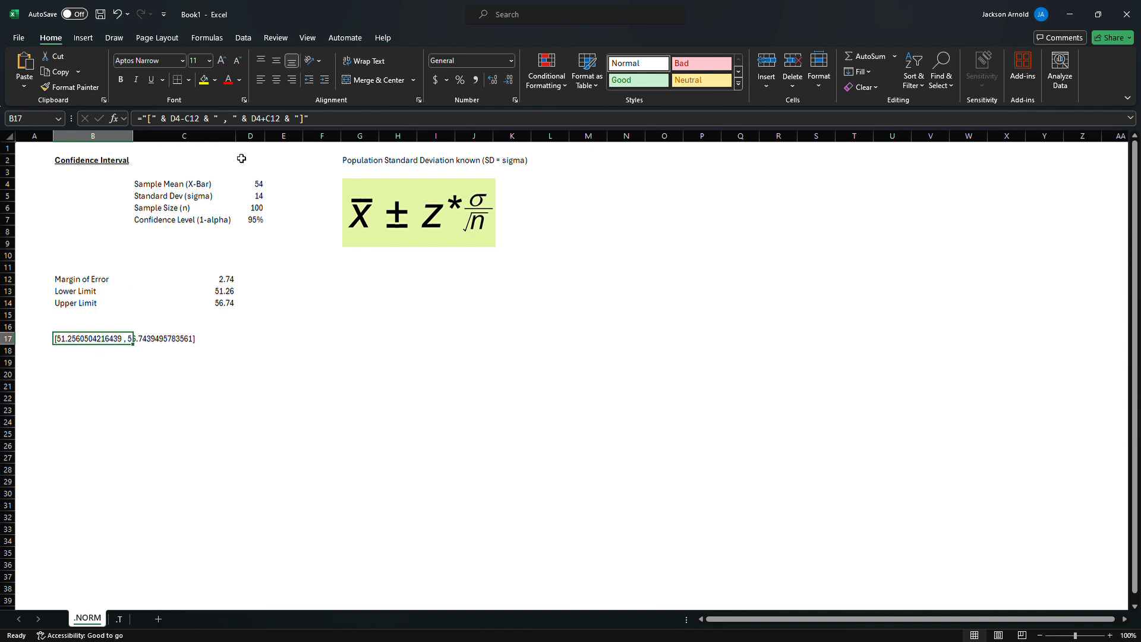
# Wrap the lower limit D4-C12 in B17's interval formula in TEXT with the format "0.00".
pyautogui.click(171, 118)
pyautogui.write('text(')
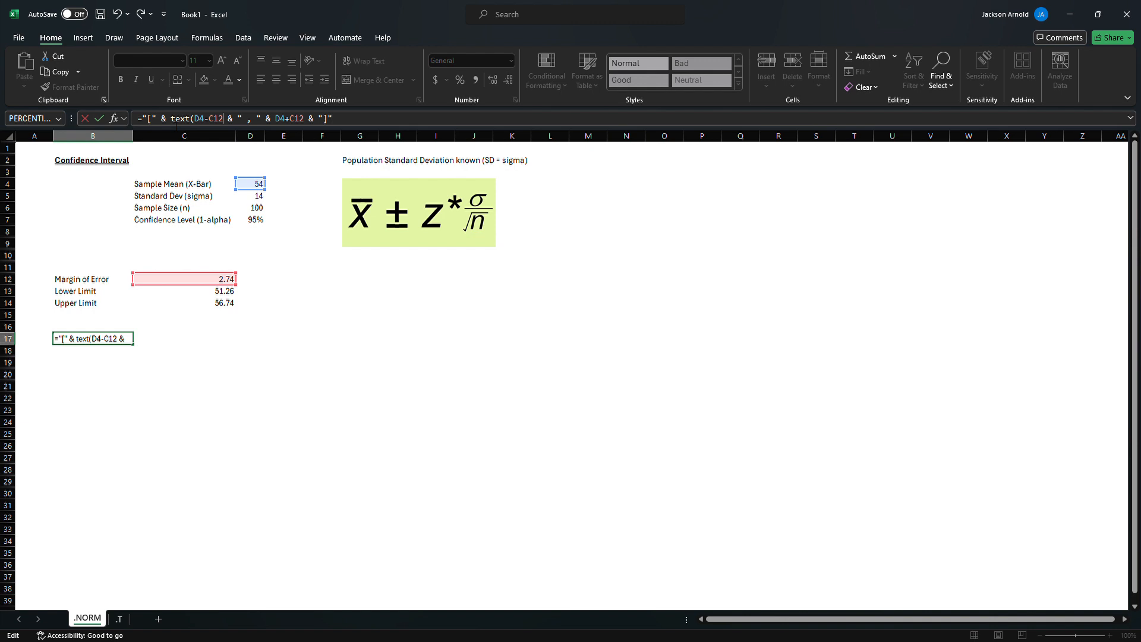
pyautogui.write(', "0')
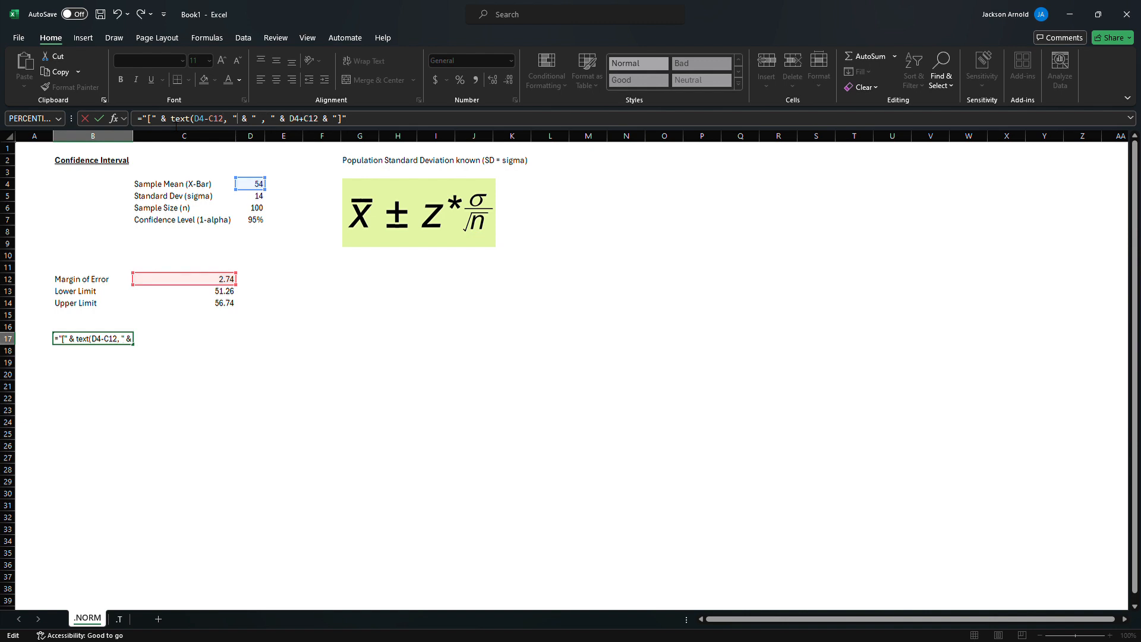
pyautogui.write('.00')
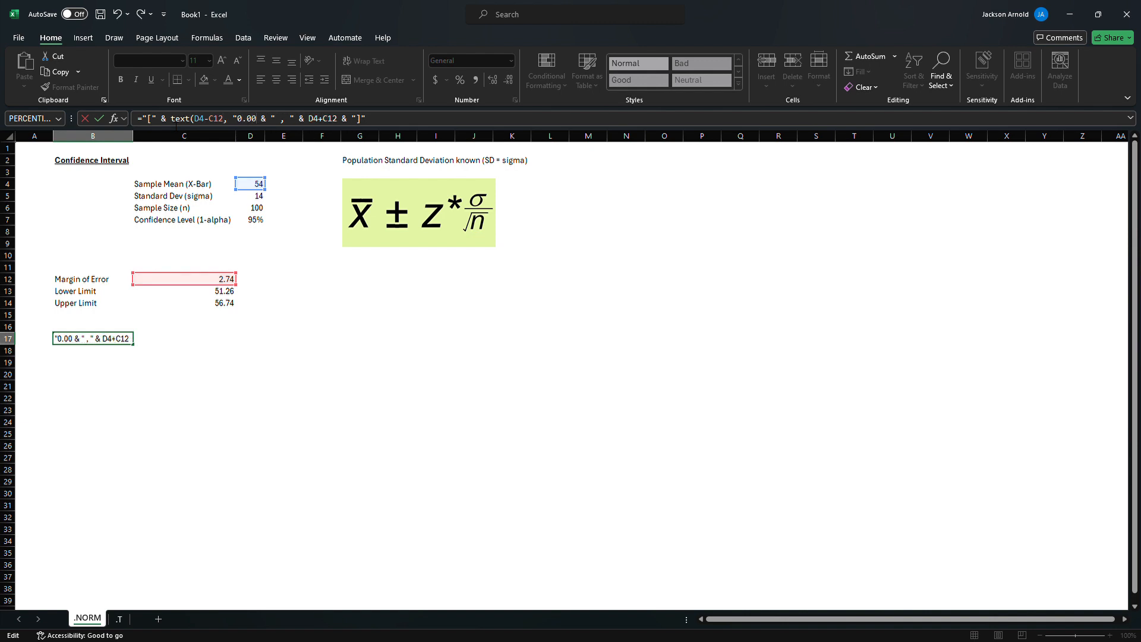
pyautogui.write('"')
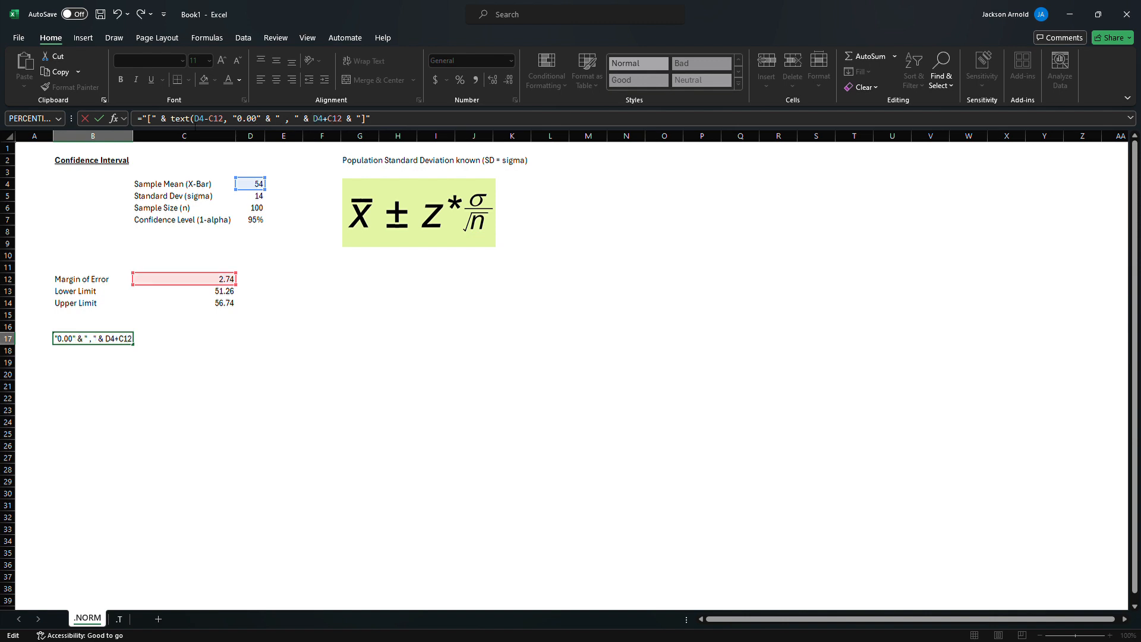
pyautogui.write(')')
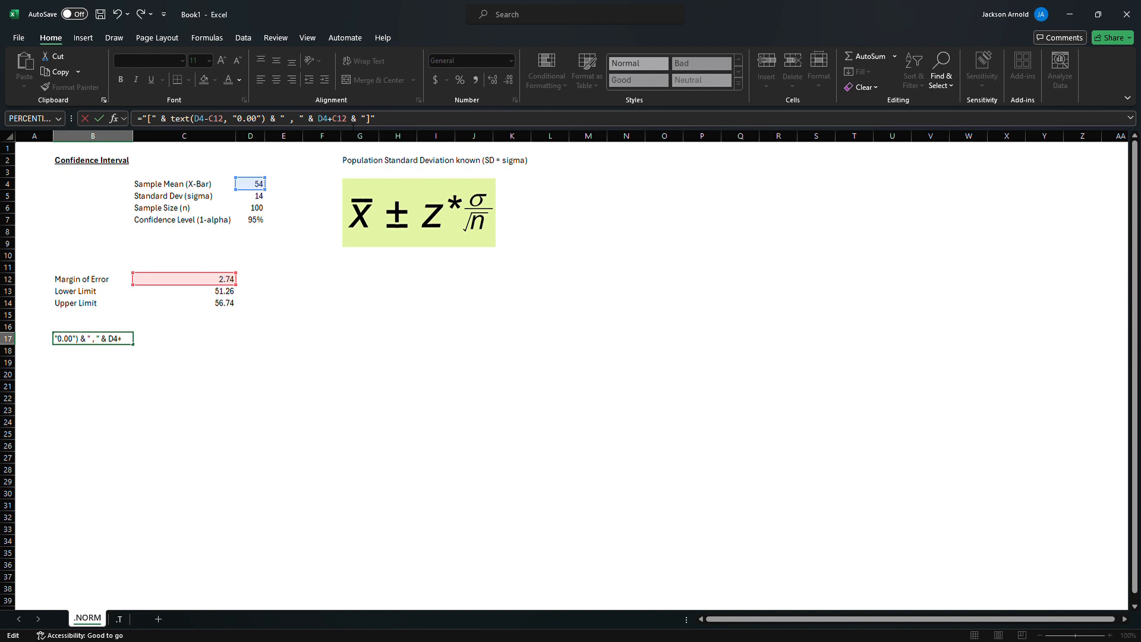
# Wrap the upper limit D4+C12 in B17's interval formula in TEXT with the format "0.00" and commit the formula.
pyautogui.click(319, 120)
pyautogui.write('text(D4-C12')
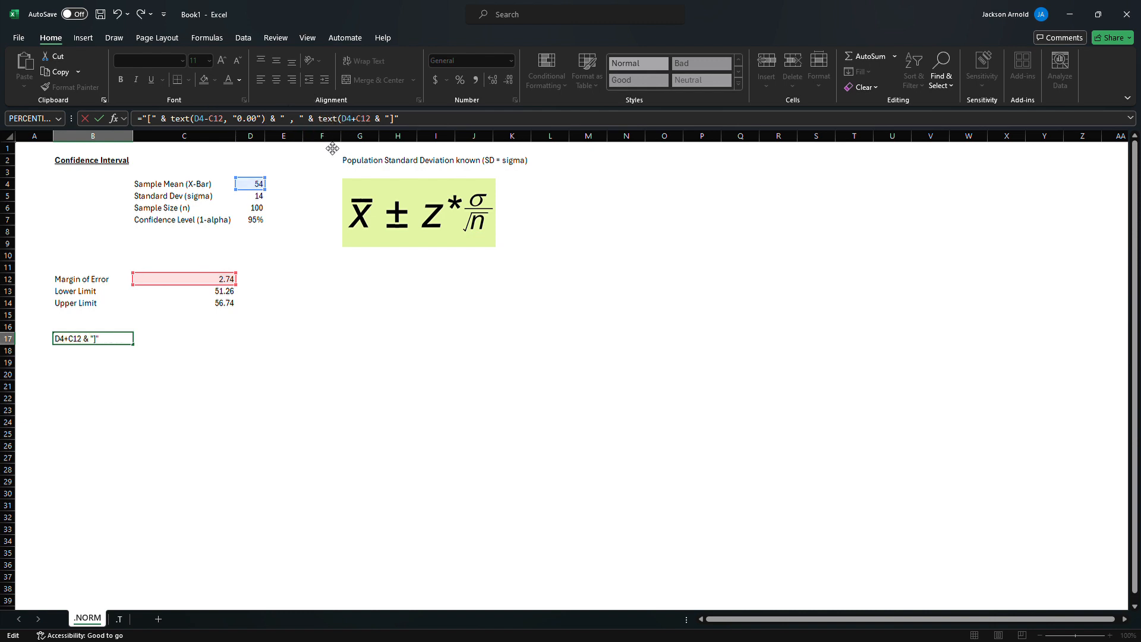
pyautogui.write(', "0.00')
pyautogui.write('"0.00"')
pyautogui.press('Return')
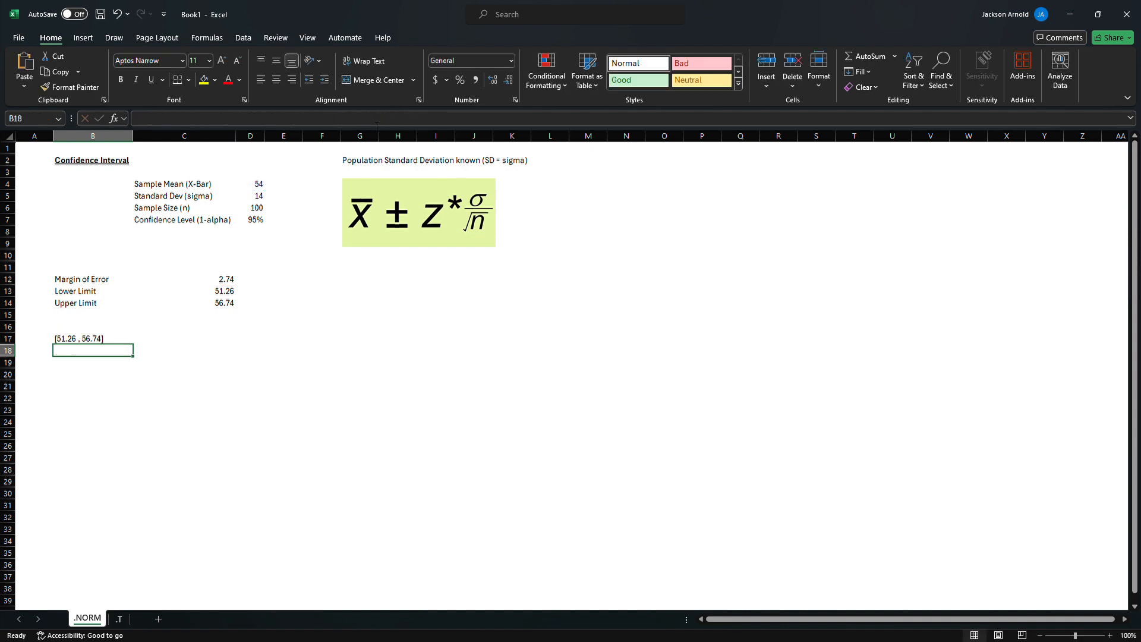
# Set the sample mean in D4 to 74.
pyautogui.press('Up')
pyautogui.press('Up')
pyautogui.press('Up')
pyautogui.press('Up')
pyautogui.press('Up')
pyautogui.press('Up')
pyautogui.press('Up')
pyautogui.press('Up')
pyautogui.press('Up')
pyautogui.press('Up')
pyautogui.press('Up')
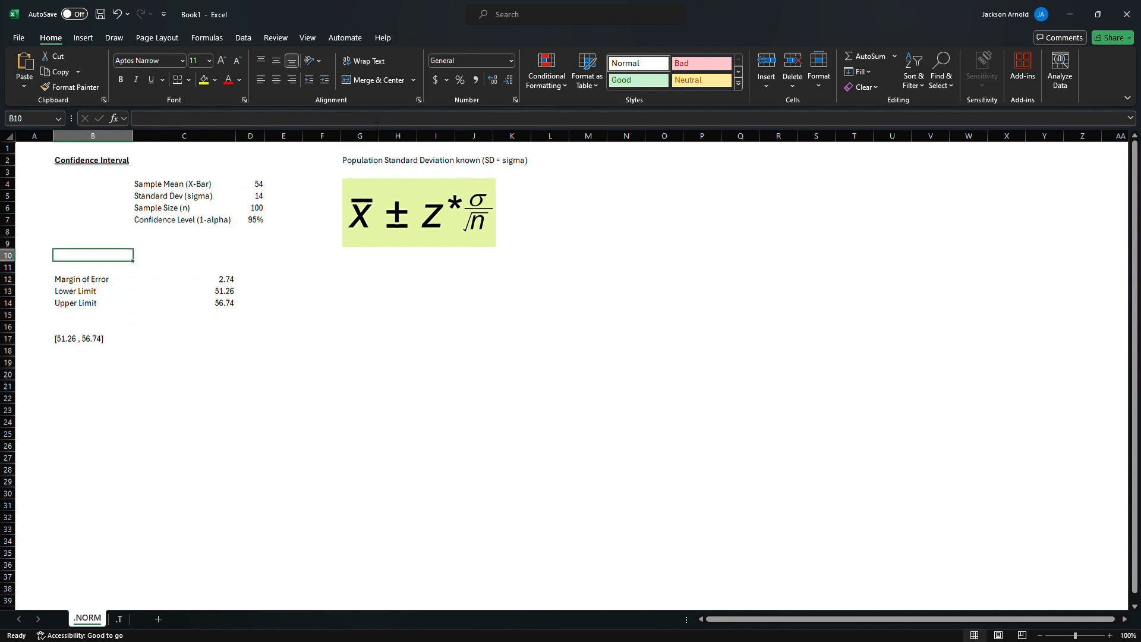
pyautogui.press('Right')
pyautogui.press('Down')
pyautogui.press('Down')
pyautogui.press('Down')
pyautogui.press('Down')
pyautogui.press('Down')
pyautogui.press('Down')
pyautogui.press('Down')
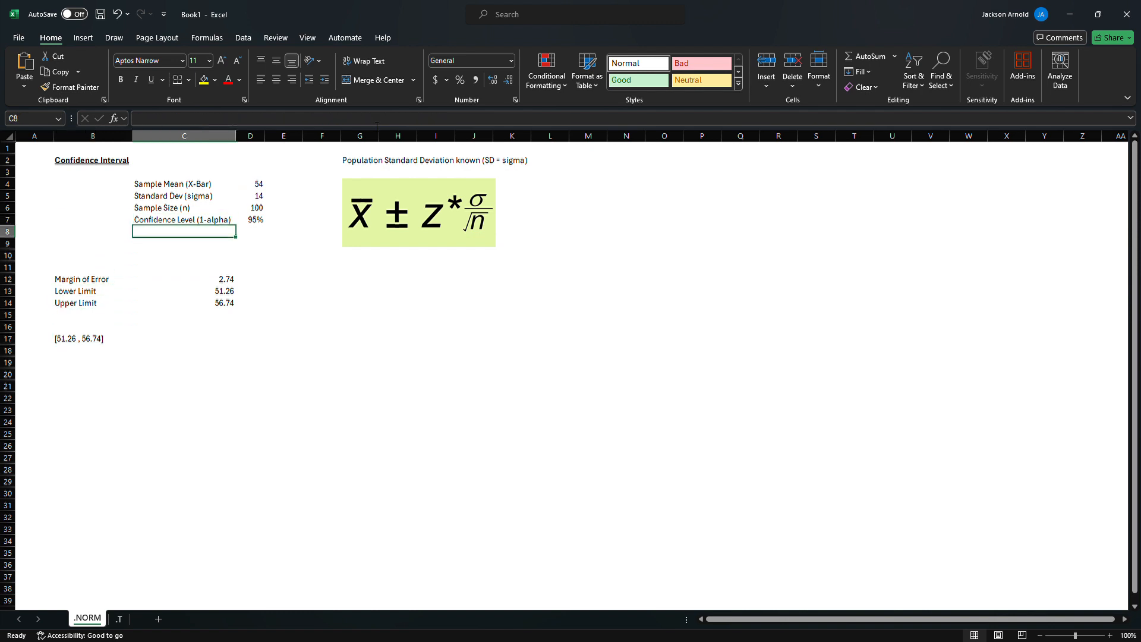
pyautogui.press('Up')
pyautogui.press('Up')
pyautogui.press('Up')
pyautogui.press('Up')
pyautogui.press('Up')
pyautogui.press('Up')
pyautogui.press('Up')
pyautogui.press('Up')
pyautogui.press('Up')
pyautogui.press('Up')
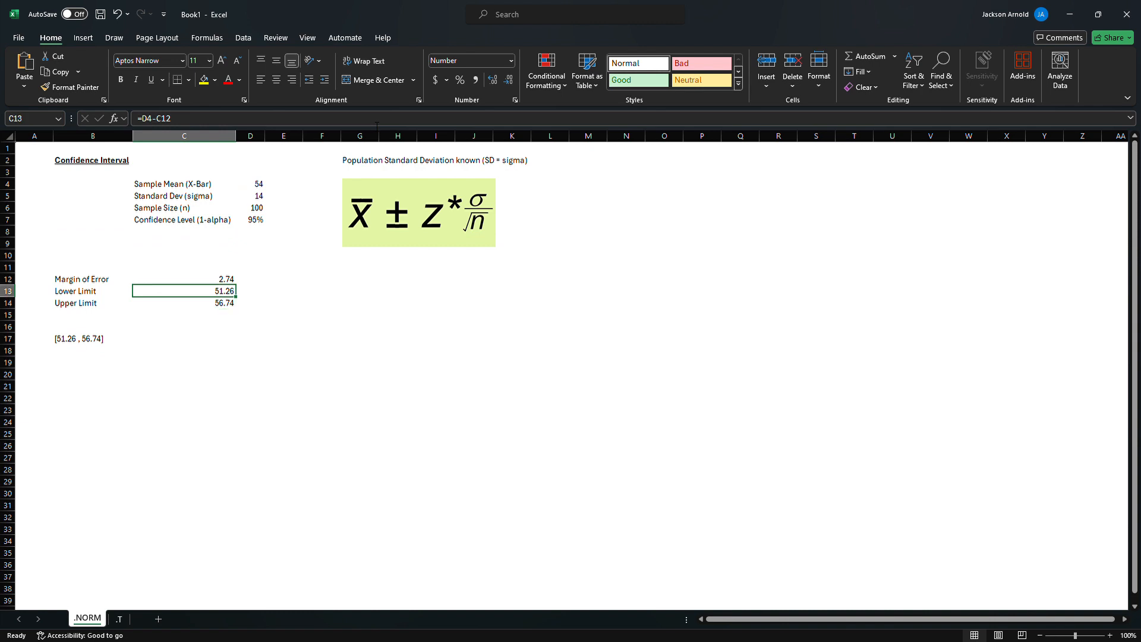
pyautogui.press('Right')
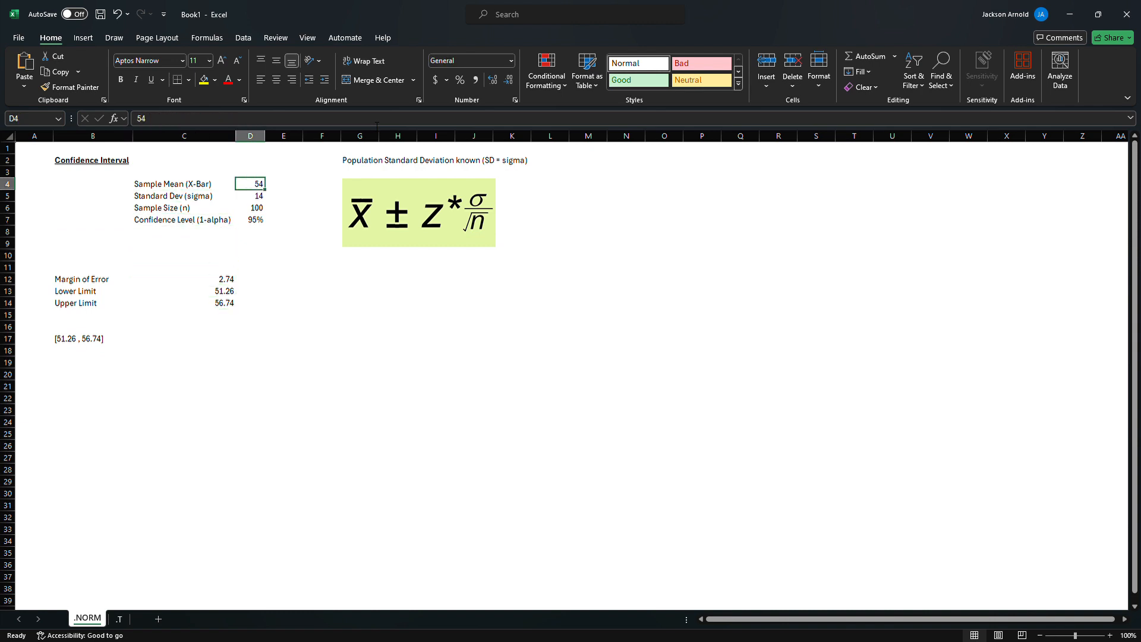
pyautogui.write('74')
pyautogui.press('Return')
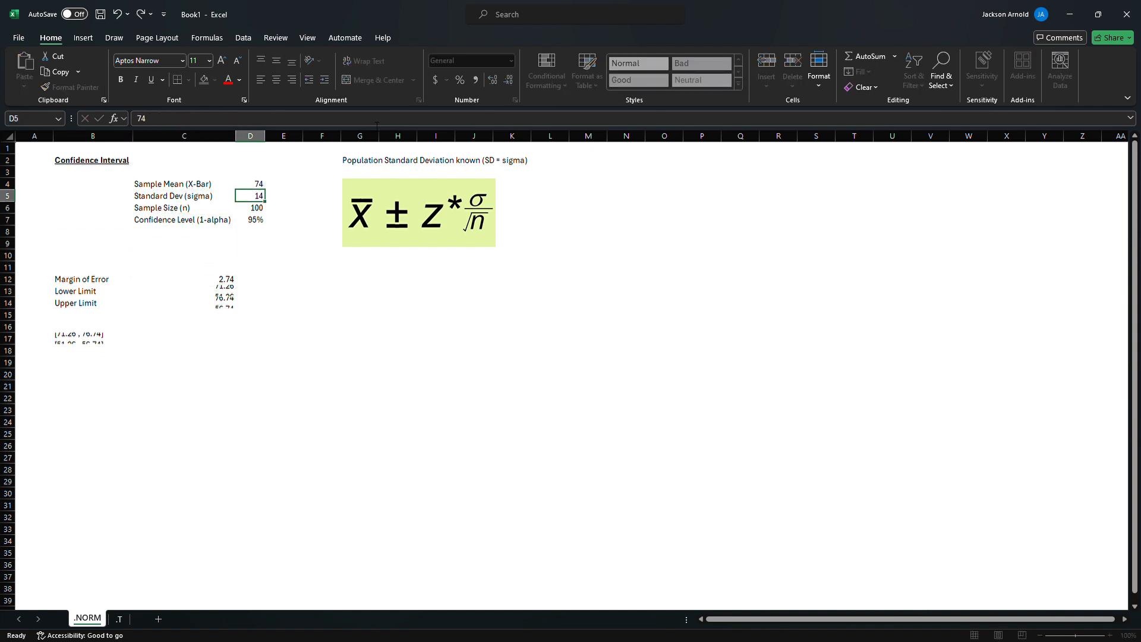
# Set the standard deviation in D5 to 17 and select the interval formula in B17.
pyautogui.write('1')
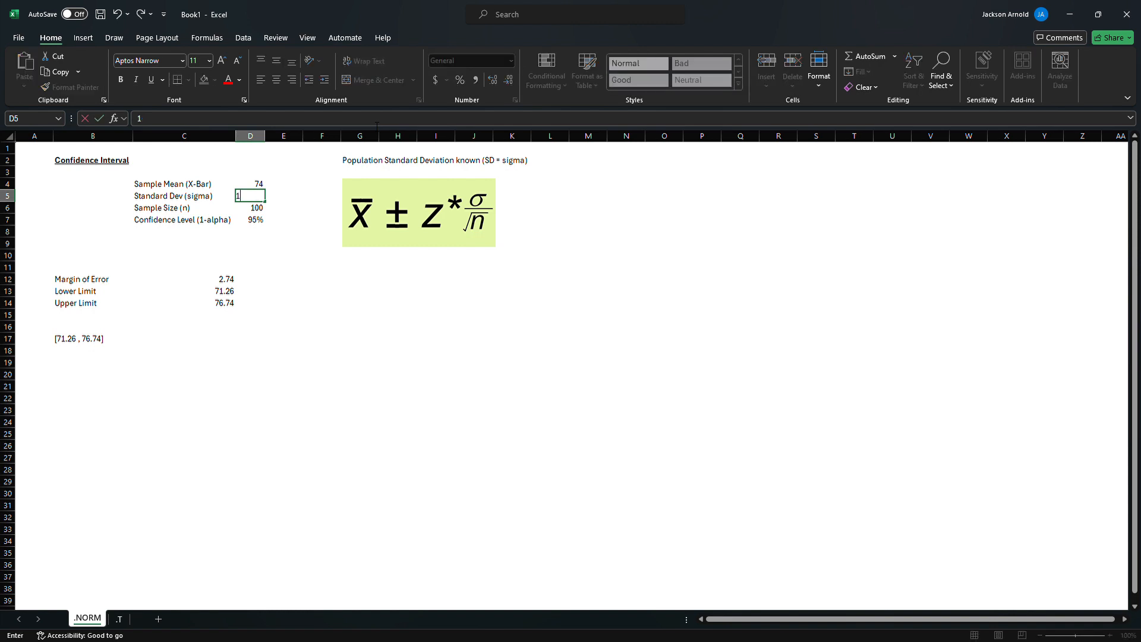
pyautogui.press('Down')
pyautogui.press('Down')
pyautogui.press('Down')
pyautogui.press('Down')
pyautogui.press('Down')
pyautogui.press('Down')
pyautogui.press('Down')
pyautogui.press('Down')
pyautogui.press('Down')
pyautogui.press('Down')
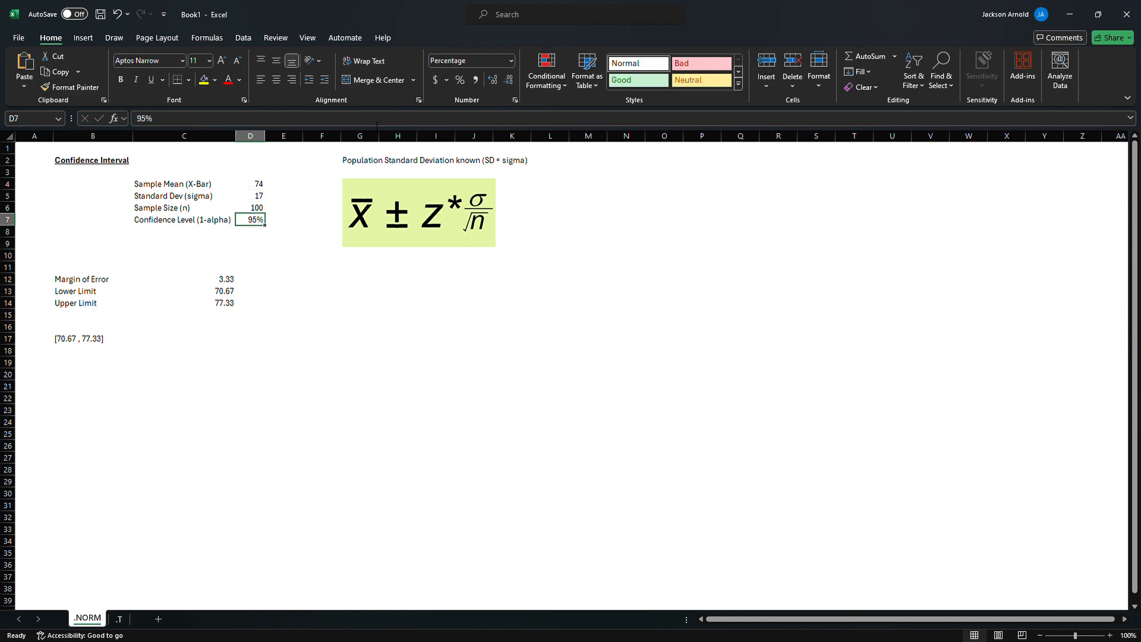
pyautogui.press('Down')
pyautogui.press('Left')
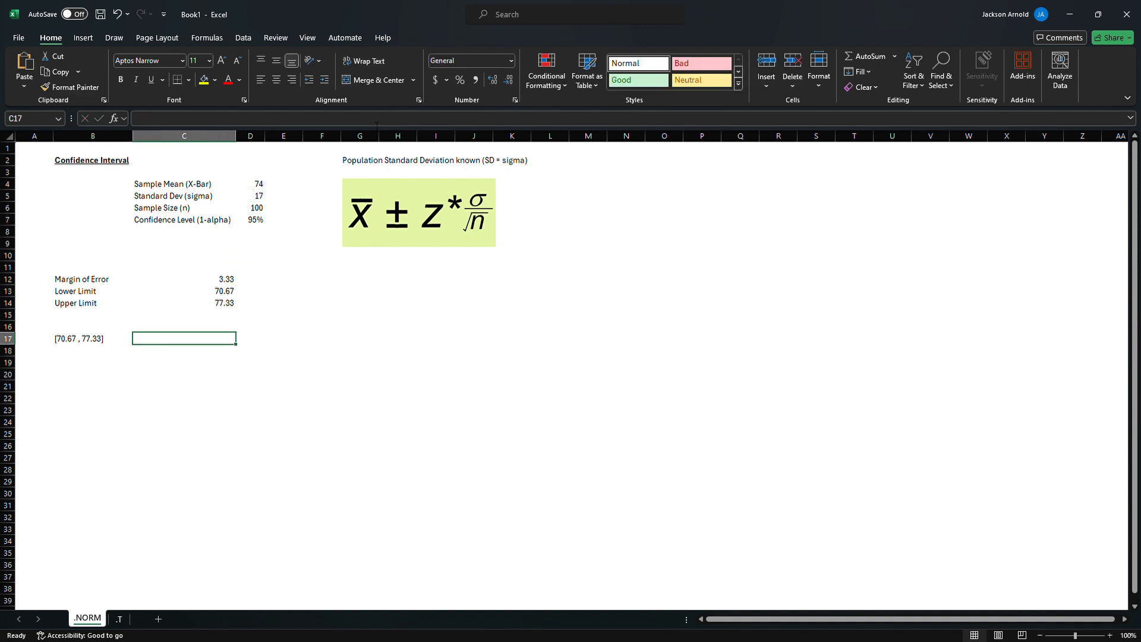
pyautogui.press('Left')
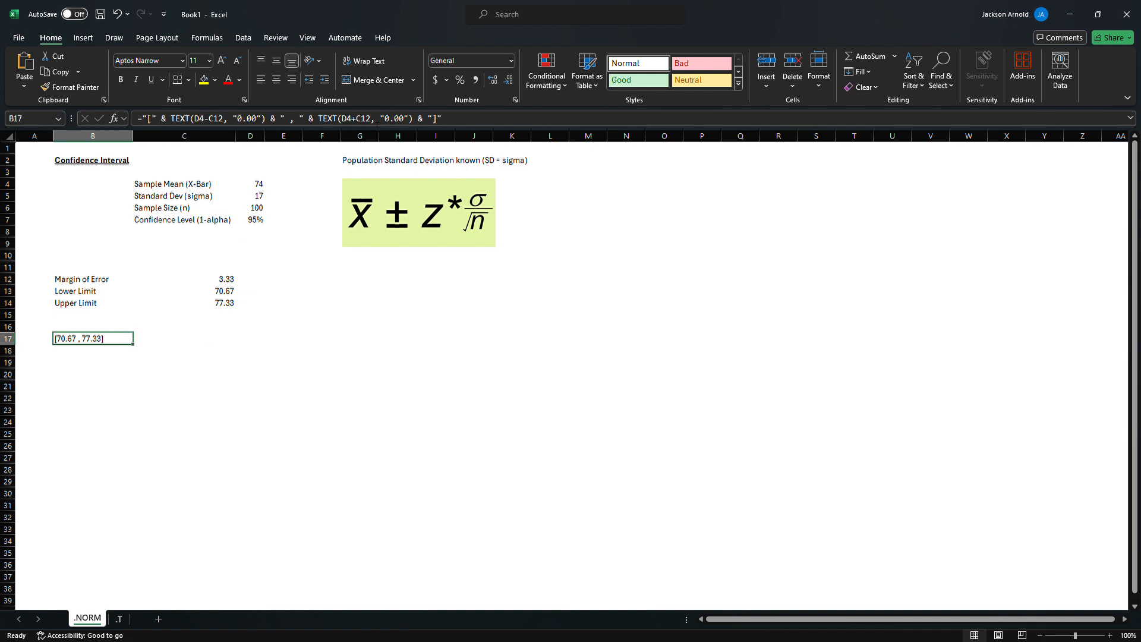
# On the .T sheet, calculate the margin of error in C11 with the formula =CONFIDENCE.T(1-D7,D5,D6).
pyautogui.hotkey('ctrl', 'pagedown')
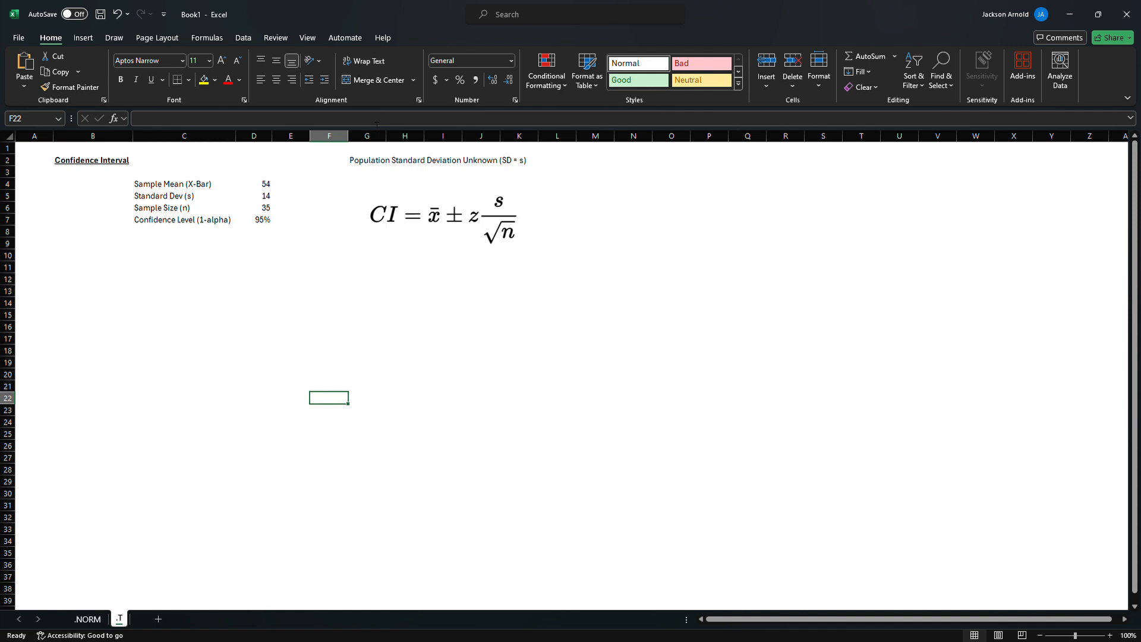
pyautogui.press('Up')
pyautogui.press('Up')
pyautogui.press('Up')
pyautogui.press('Up')
pyautogui.press('Up')
pyautogui.press('Up')
pyautogui.press('Up')
pyautogui.press('Up')
pyautogui.press('Up')
pyautogui.press('Up')
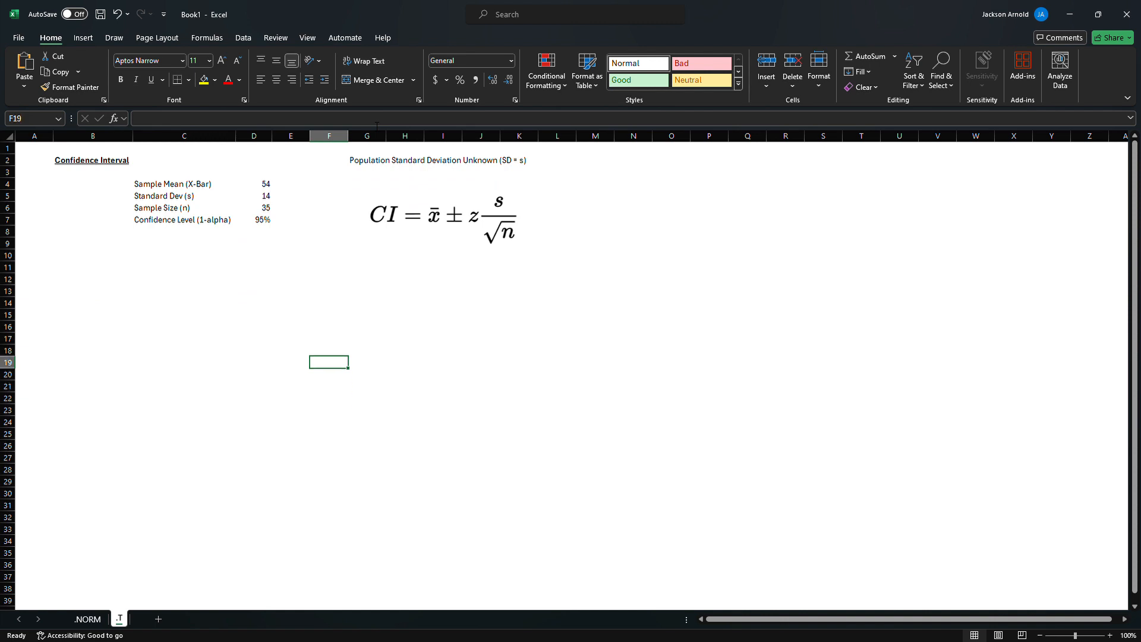
pyautogui.press('Up')
pyautogui.press('Left')
pyautogui.press('Left')
pyautogui.press('Left')
pyautogui.press('Left')
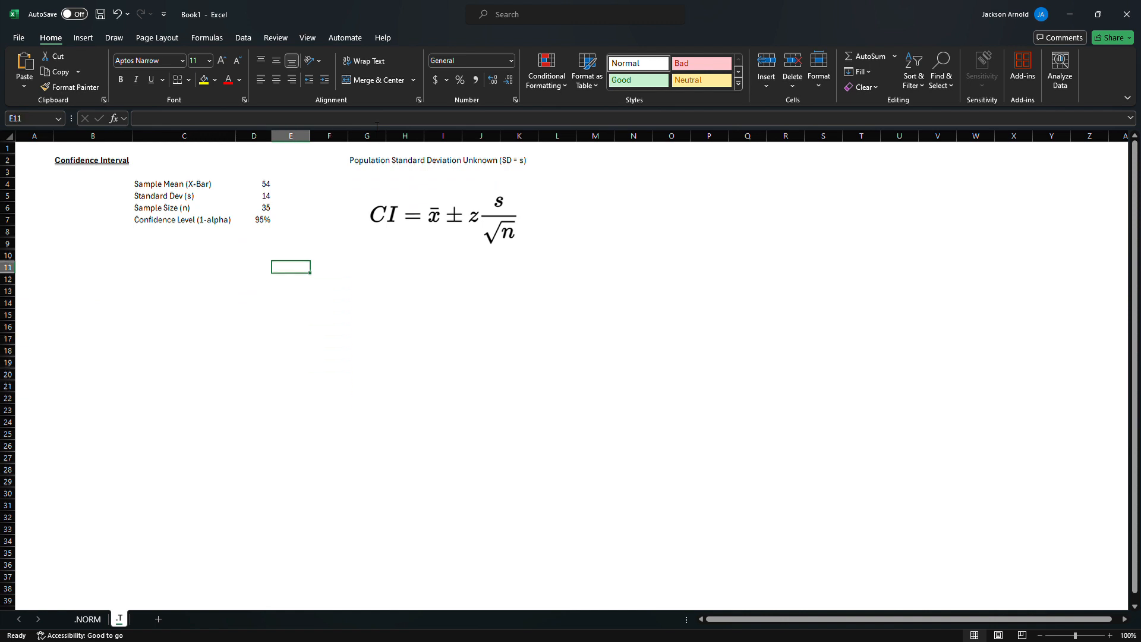
pyautogui.press('Right')
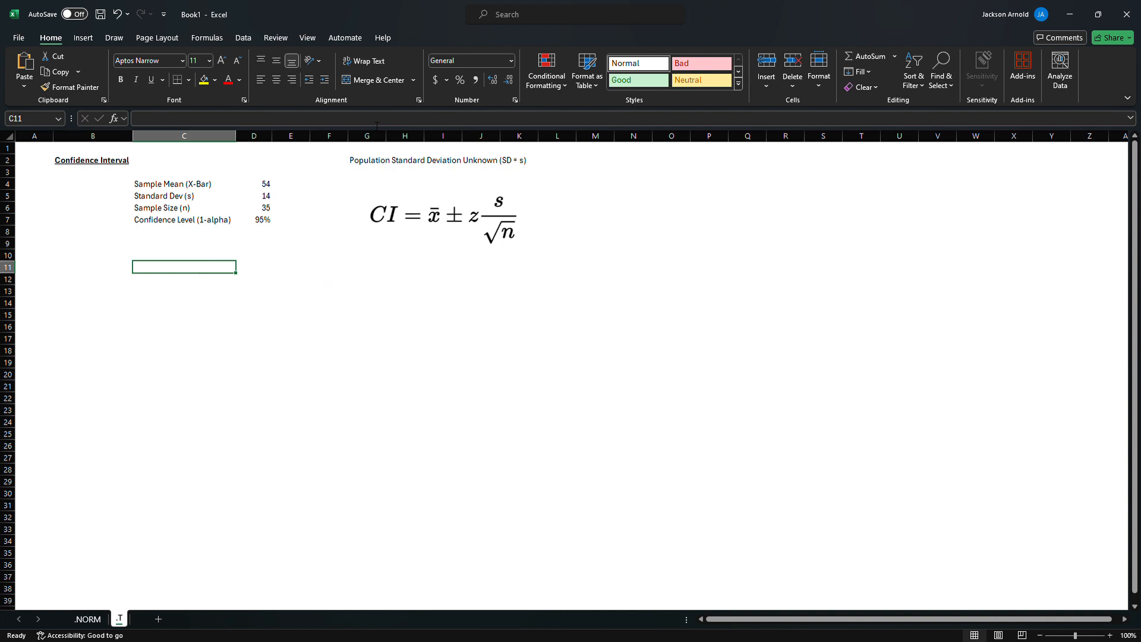
pyautogui.write('=confiden')
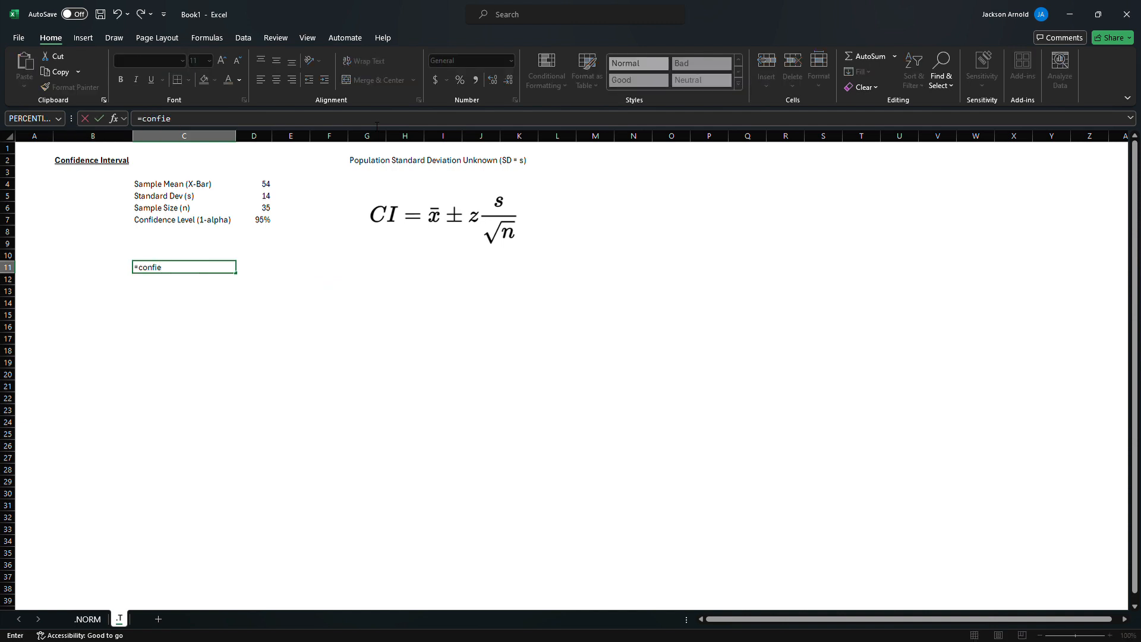
pyautogui.write('ce.t(1-')
pyautogui.press('Up')
pyautogui.press('Up')
pyautogui.press('Up')
pyautogui.press('Up')
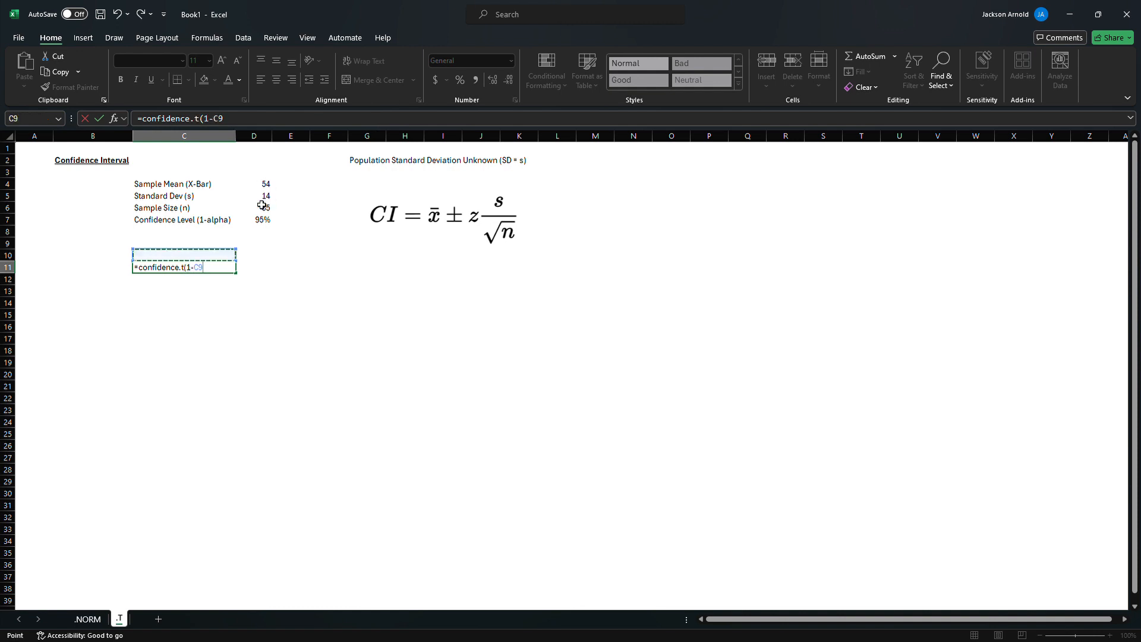
pyautogui.press('Right')
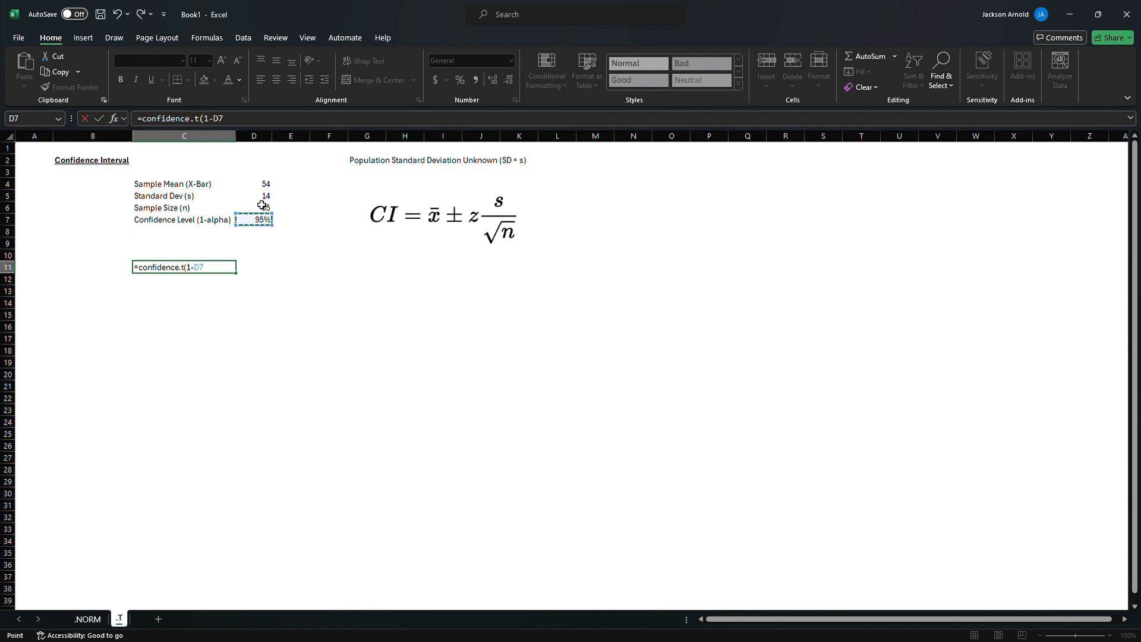
pyautogui.write(',')
pyautogui.press('Up')
pyautogui.press('Up')
pyautogui.press('Up')
pyautogui.press('Up')
pyautogui.press('Up')
pyautogui.press('Up')
pyautogui.press('Right')
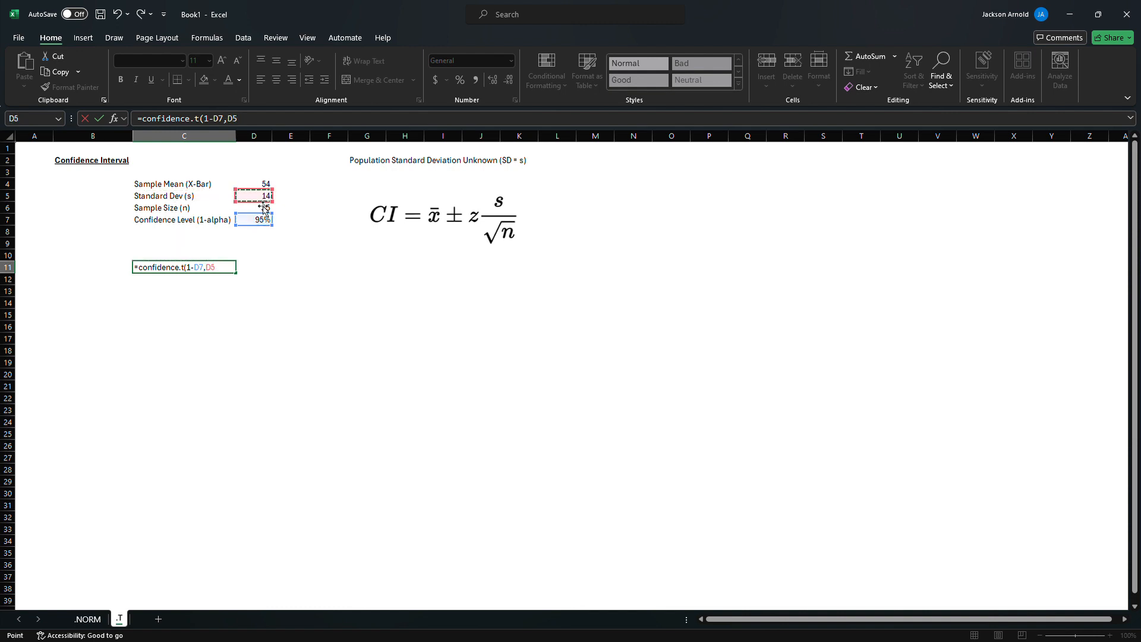
pyautogui.write(',')
pyautogui.press('Up')
pyautogui.press('Up')
pyautogui.press('Up')
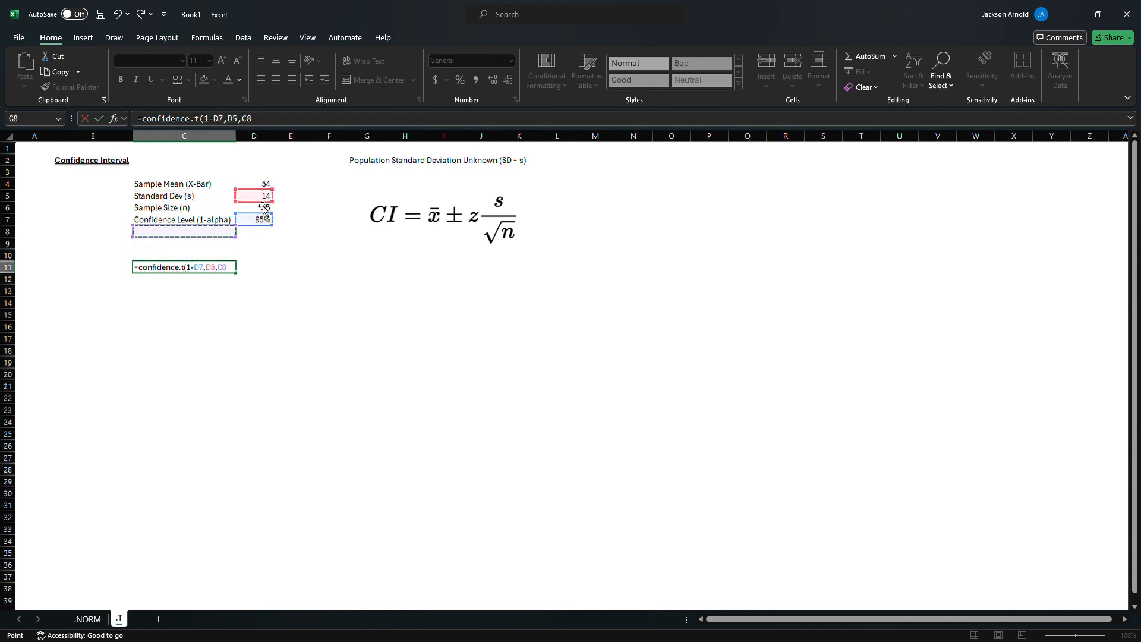
pyautogui.press('Up')
pyautogui.press('Up')
pyautogui.press('Right')
pyautogui.press('Return')
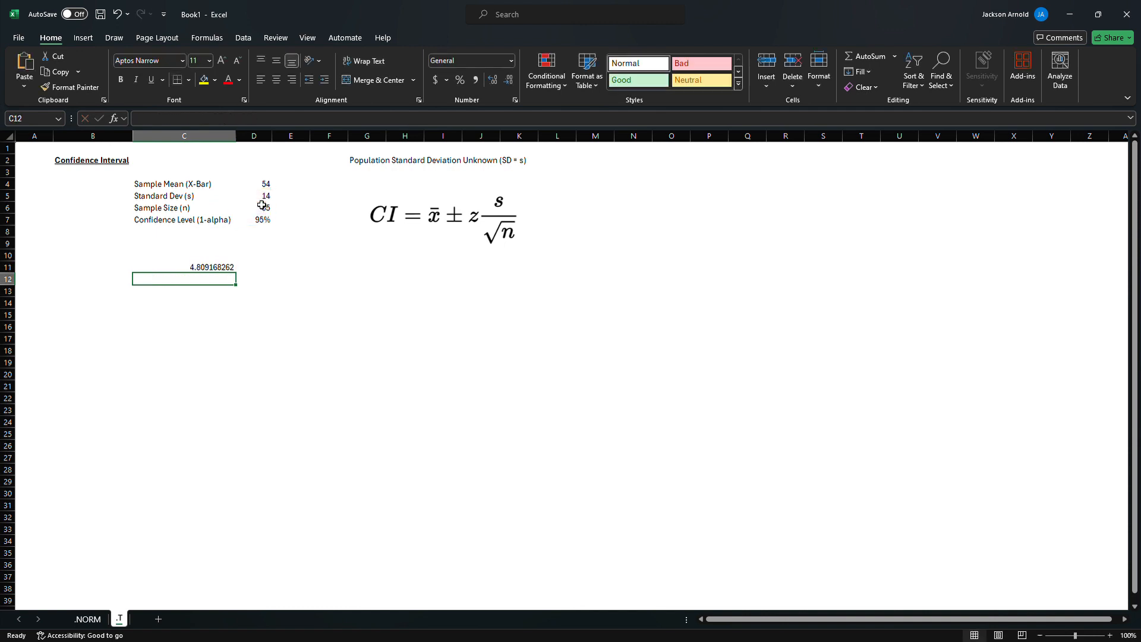
# On the .T sheet, label B12 "Lower Limit" and calculate it in C12 as =D4-C11.
pyautogui.hotkey('ctrl', 'pageup')
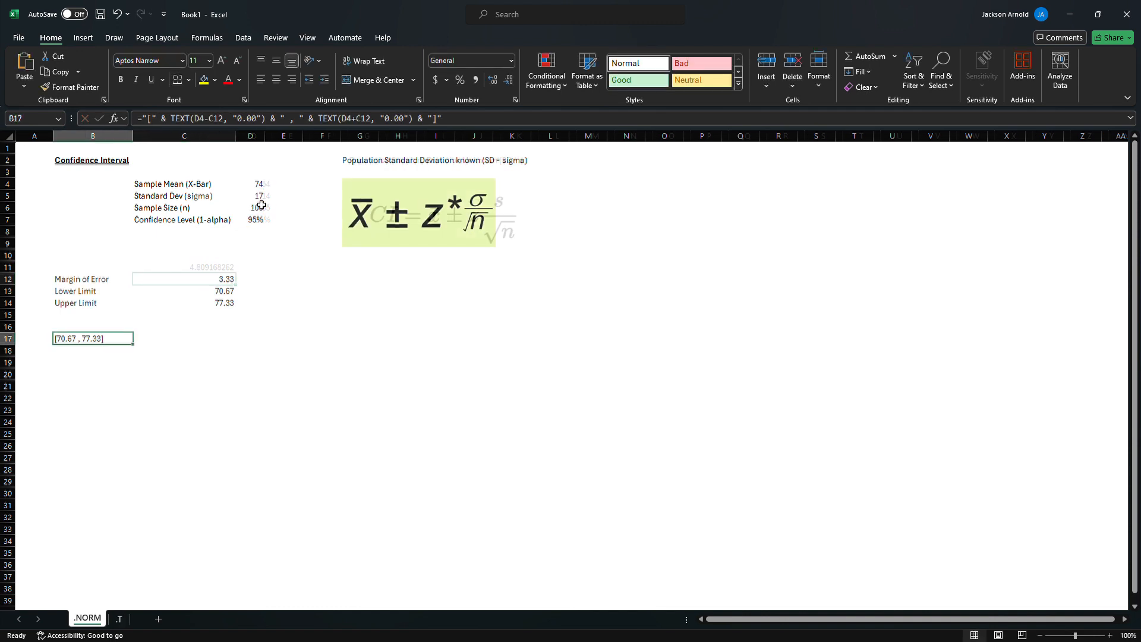
pyautogui.hotkey('ctrl', 'pagedown')
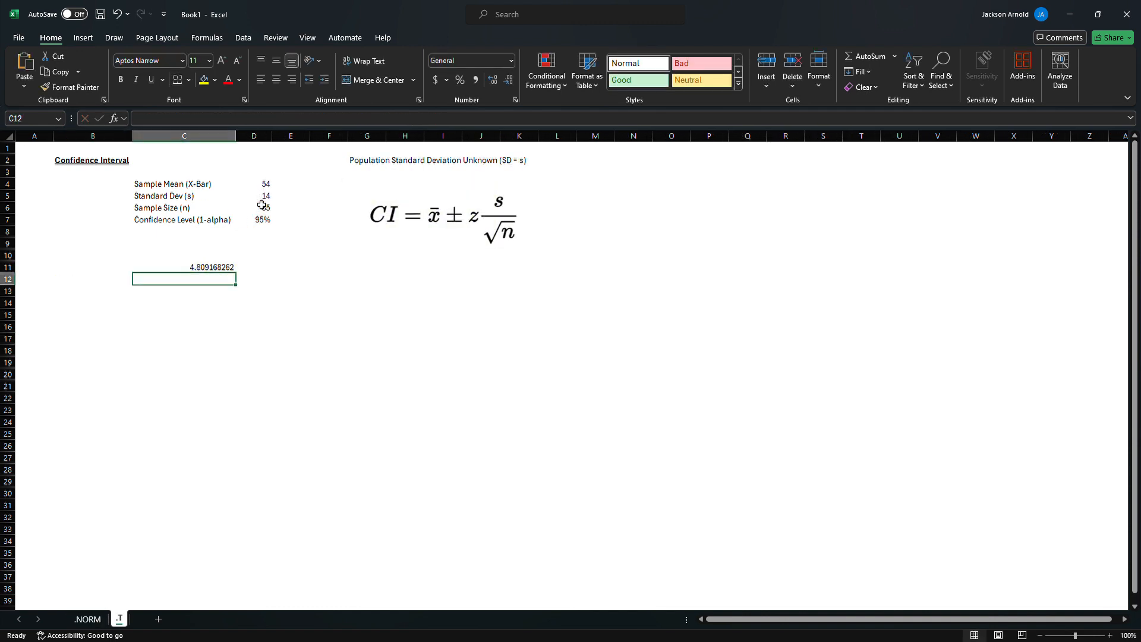
pyautogui.press('Left')
pyautogui.write('Lower Limit')
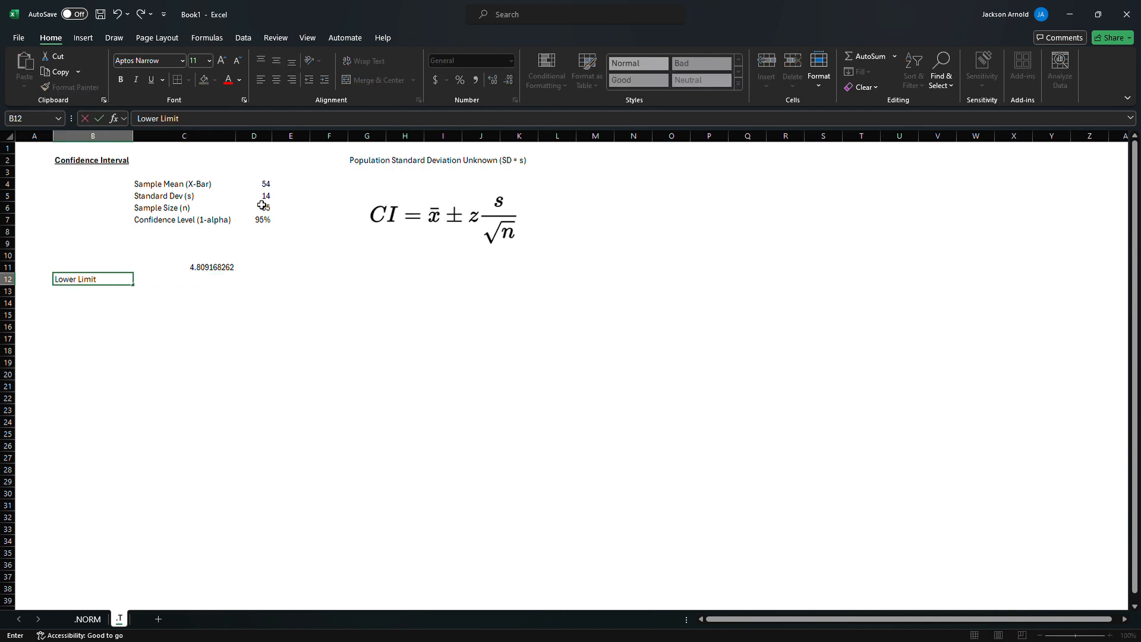
pyautogui.press('Tab')
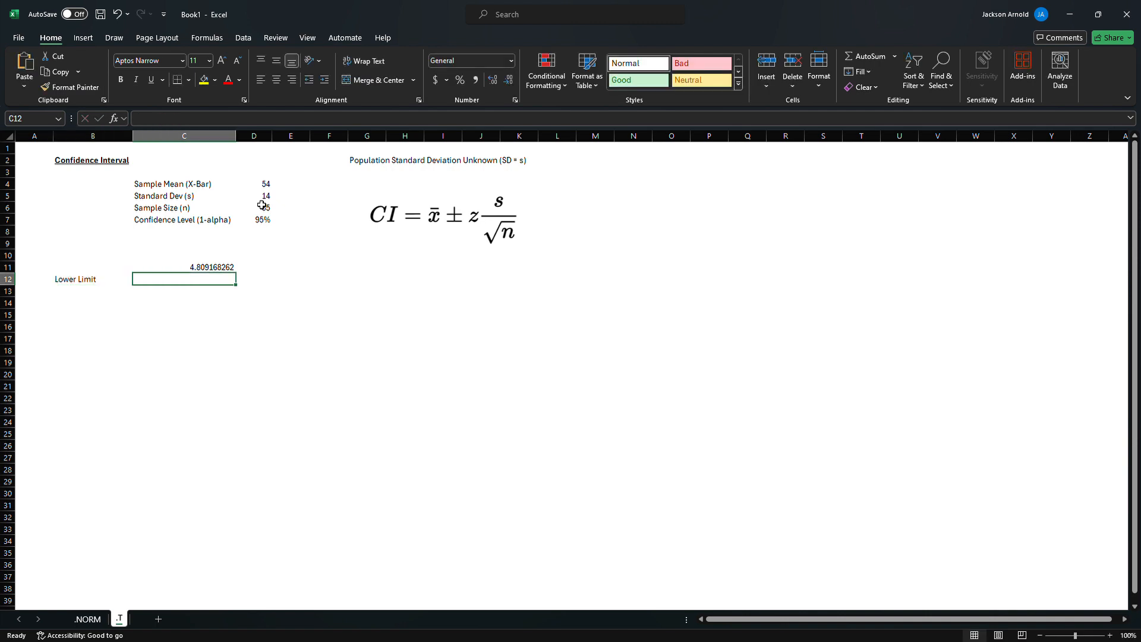
pyautogui.write('=')
pyautogui.press('Up')
pyautogui.press('Up')
pyautogui.press('Up')
pyautogui.press('Up')
pyautogui.press('Up')
pyautogui.press('Up')
pyautogui.press('Up')
pyautogui.press('Up')
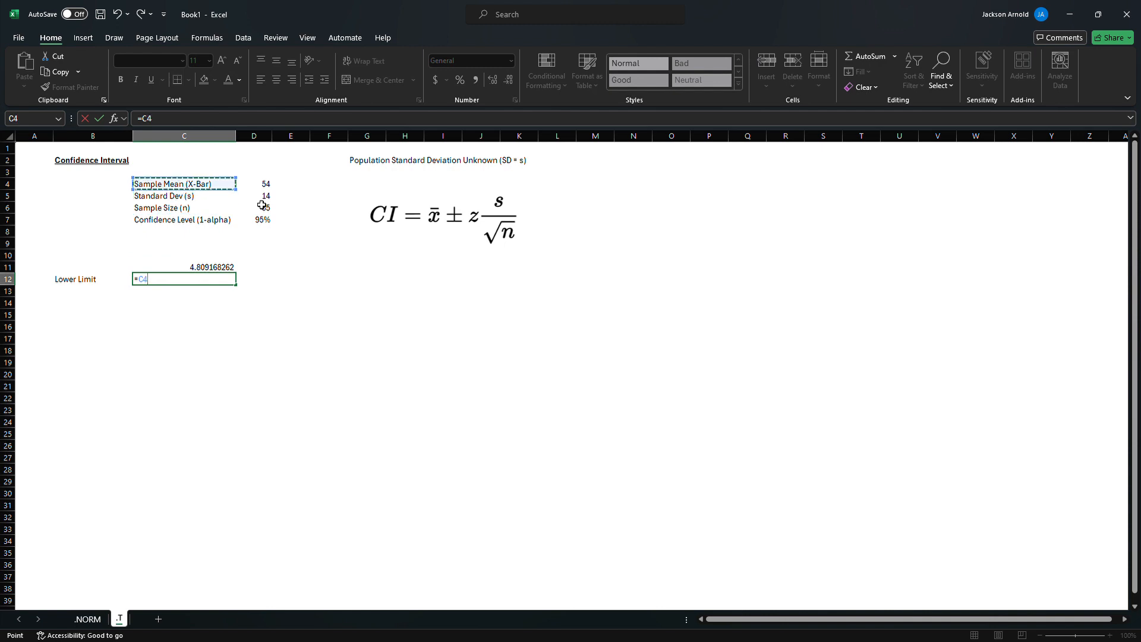
pyautogui.press('Right')
pyautogui.write('-')
pyautogui.press('Up')
pyautogui.press('Return')
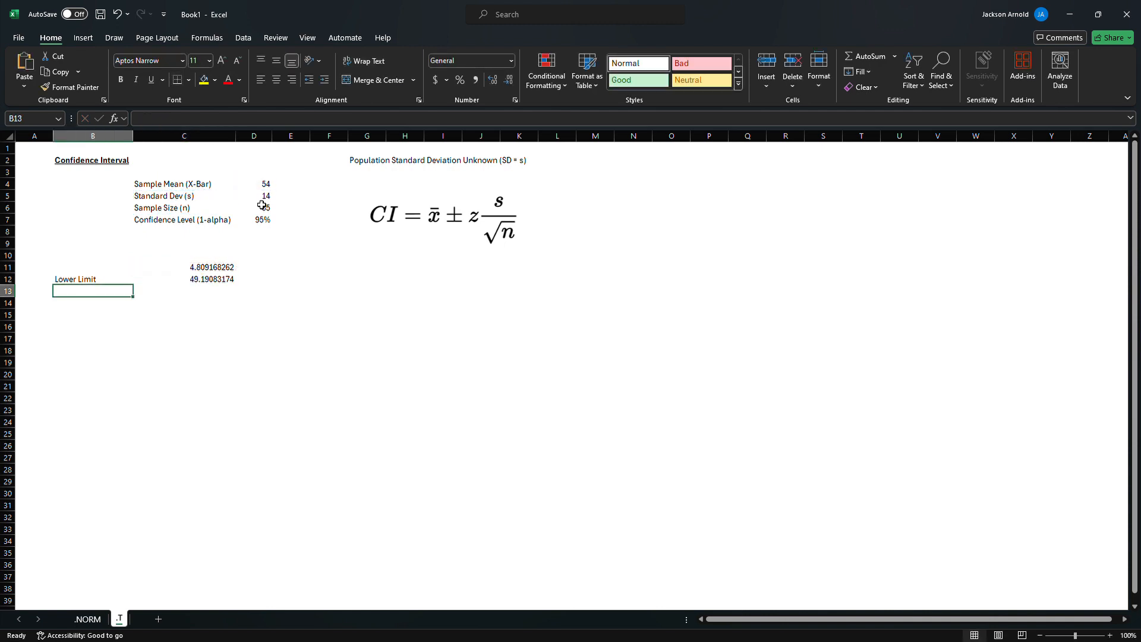
# Label B13 "Upper Limit" and calculate it in C13 as =D4+C11.
pyautogui.write('Upper Limit')
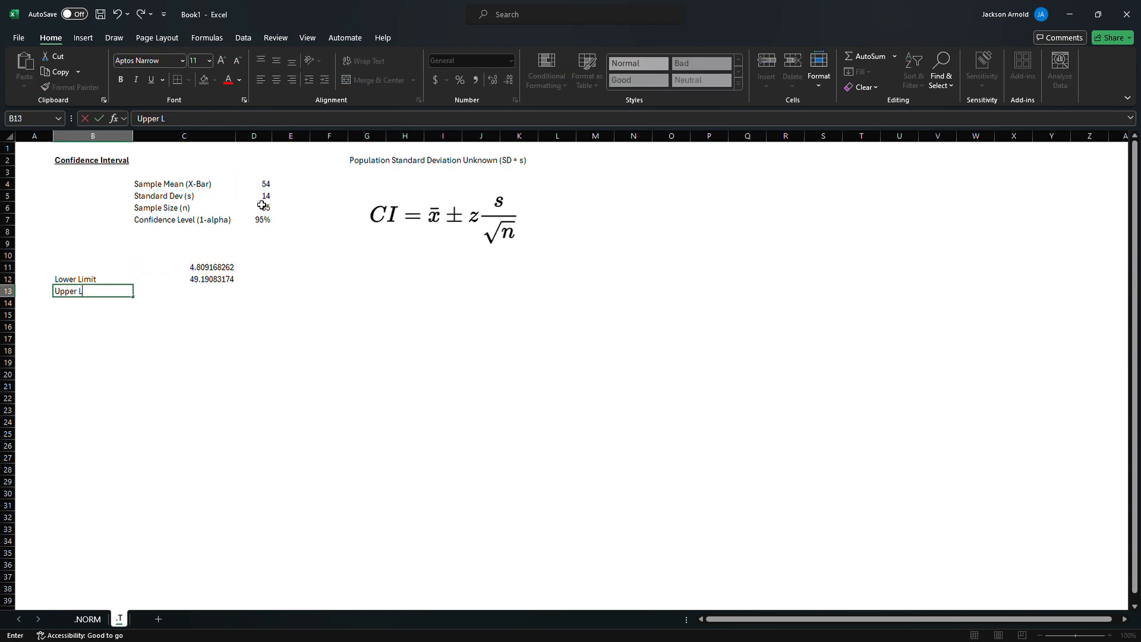
pyautogui.press('Tab')
pyautogui.write('=')
pyautogui.press('Up')
pyautogui.press('Up')
pyautogui.press('Up')
pyautogui.press('Up')
pyautogui.press('Up')
pyautogui.press('Up')
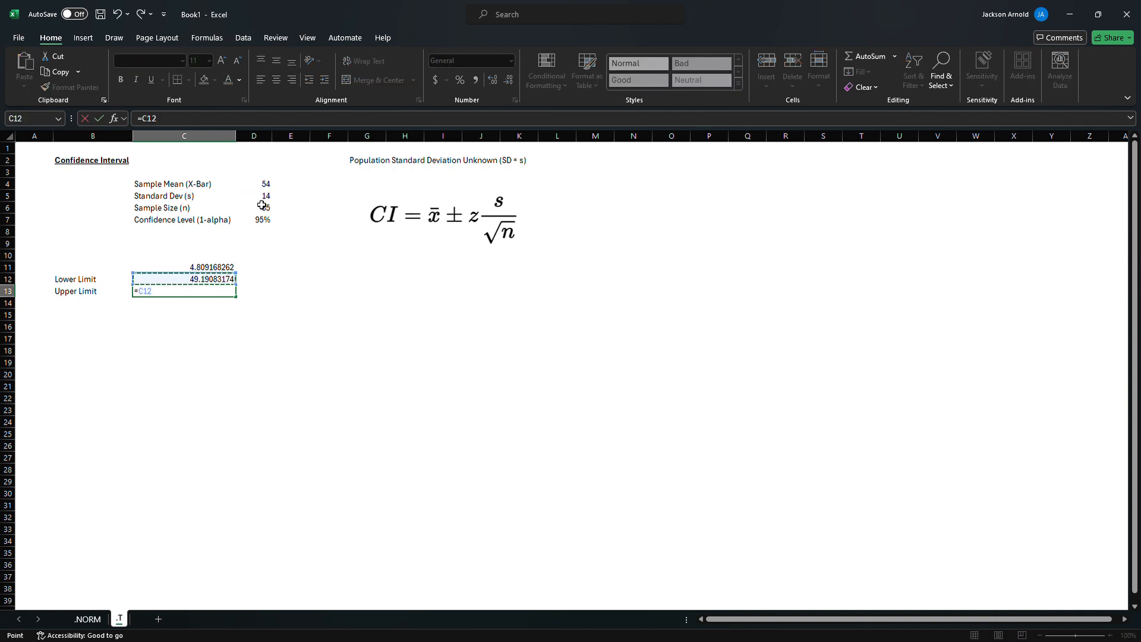
pyautogui.press('Up')
pyautogui.press('Up')
pyautogui.press('Up')
pyautogui.press('Right')
pyautogui.write('+')
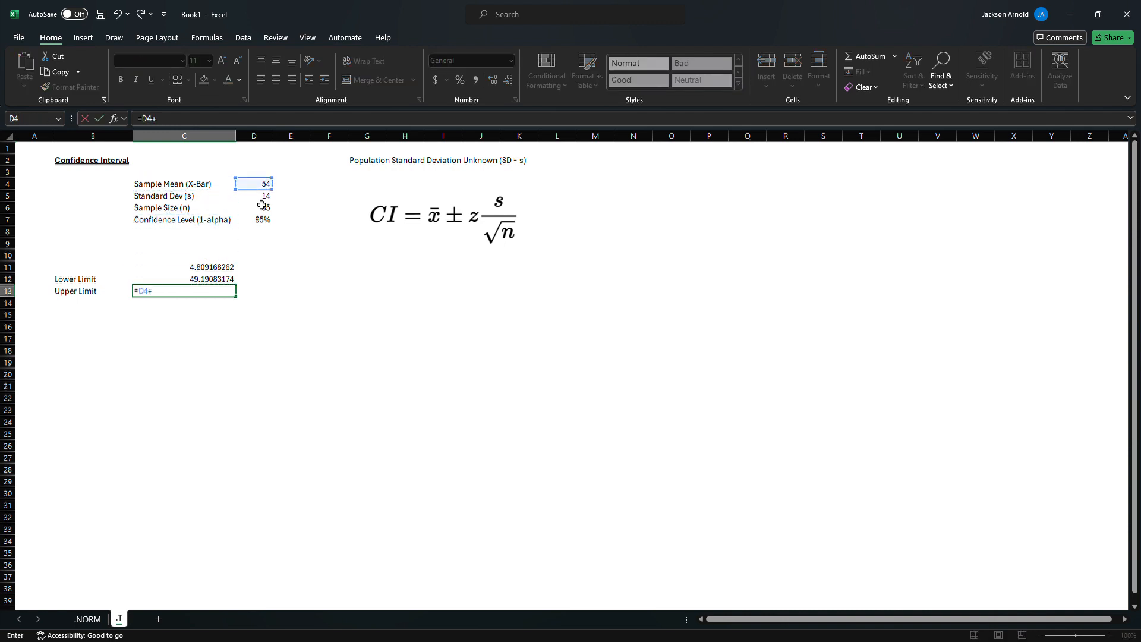
pyautogui.press('Up')
pyautogui.press('Return')
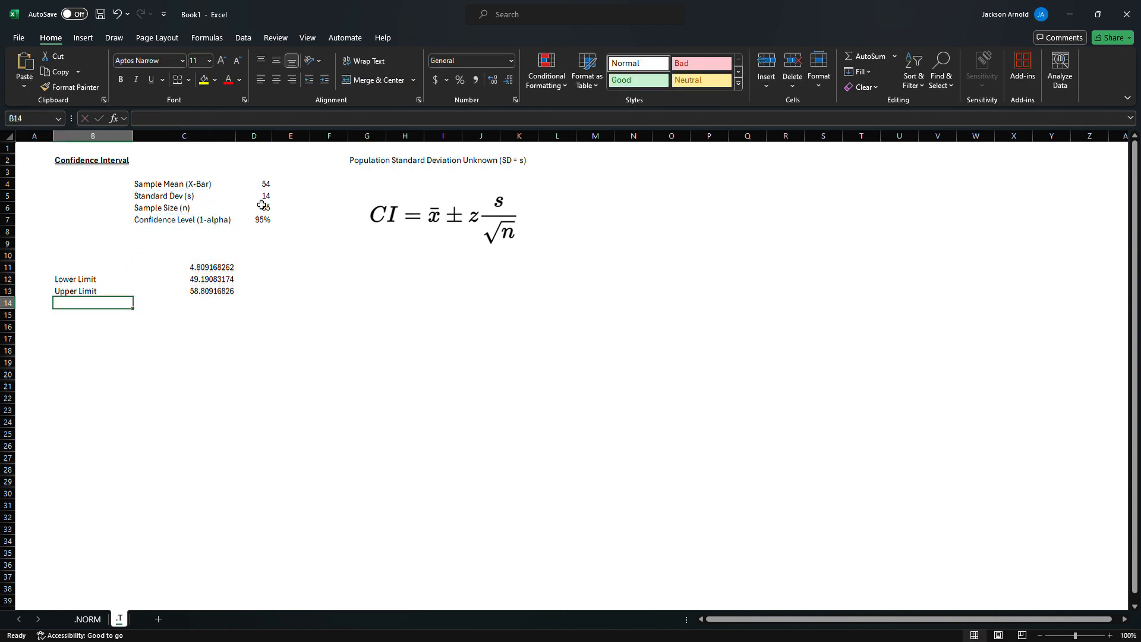
# Select B15 on the .T sheet and return to the .NORM sheet's interval formula in B17.
pyautogui.press('Down')
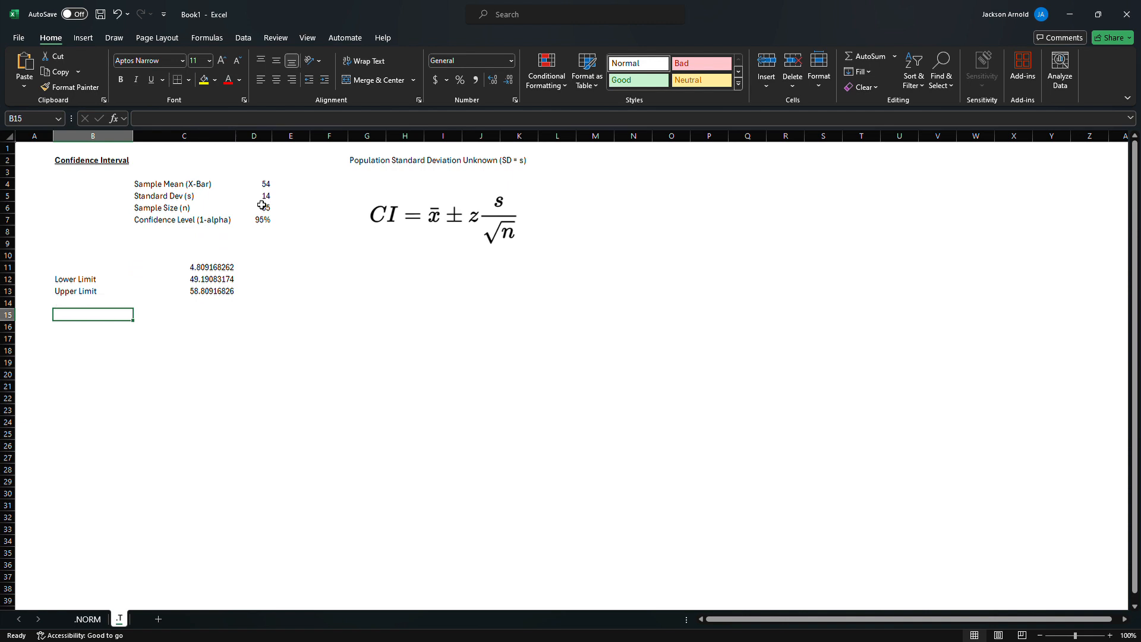
pyautogui.hotkey('ctrl', 'pageup')
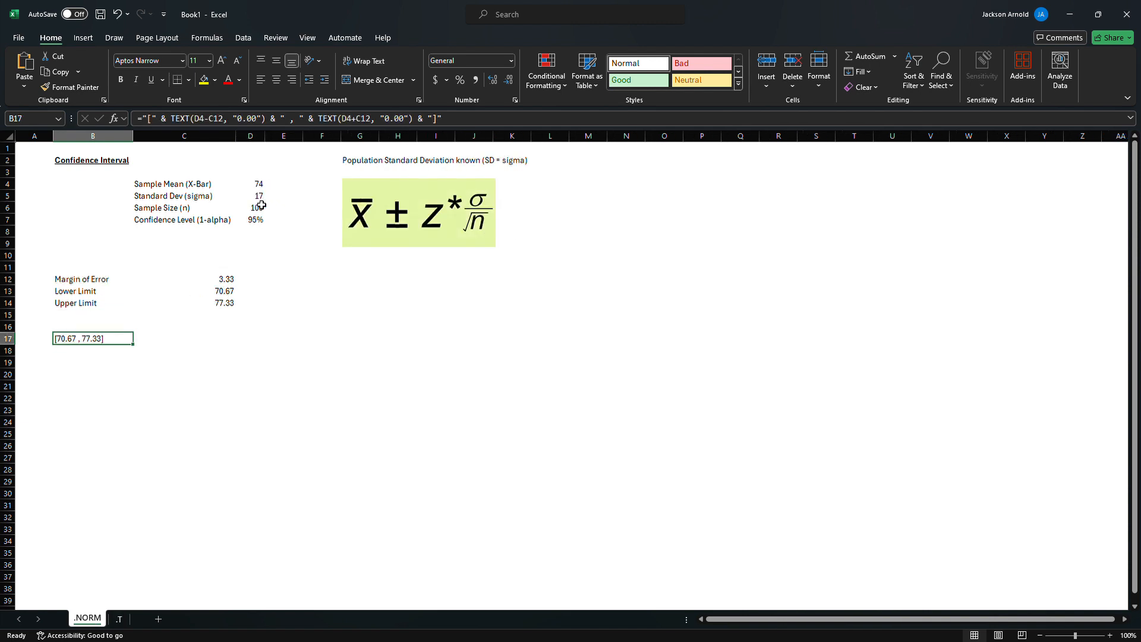